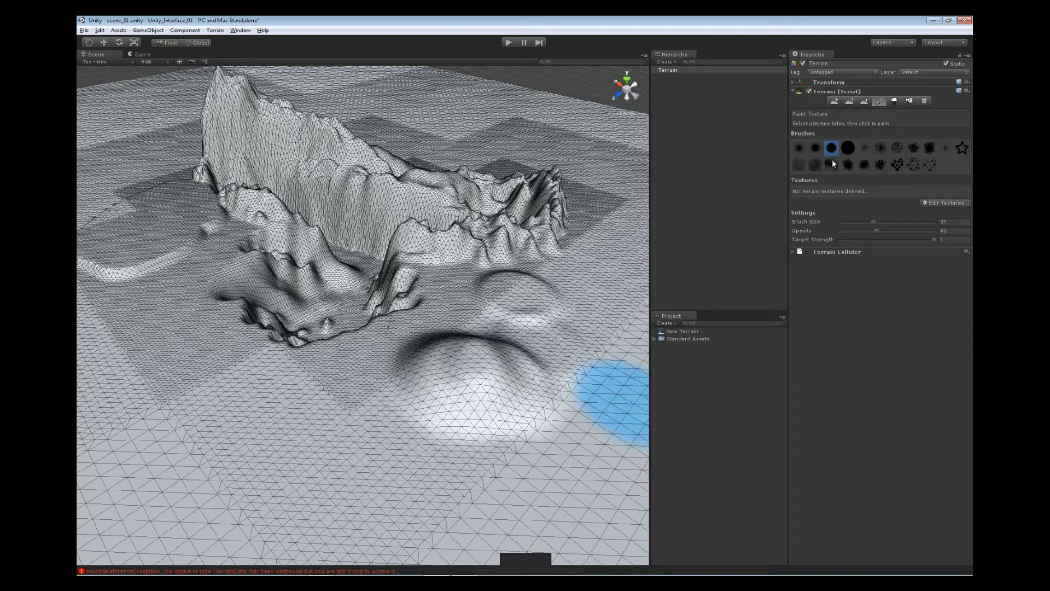
Select the first soft round brush for painting textures on the terrain
left_click(930, 148)
left_click(946, 147)
left_click(799, 149)
Start a new terrain texture and assign GoodDirt as its splat, enlarging the texture thumbnails
left_click(947, 203)
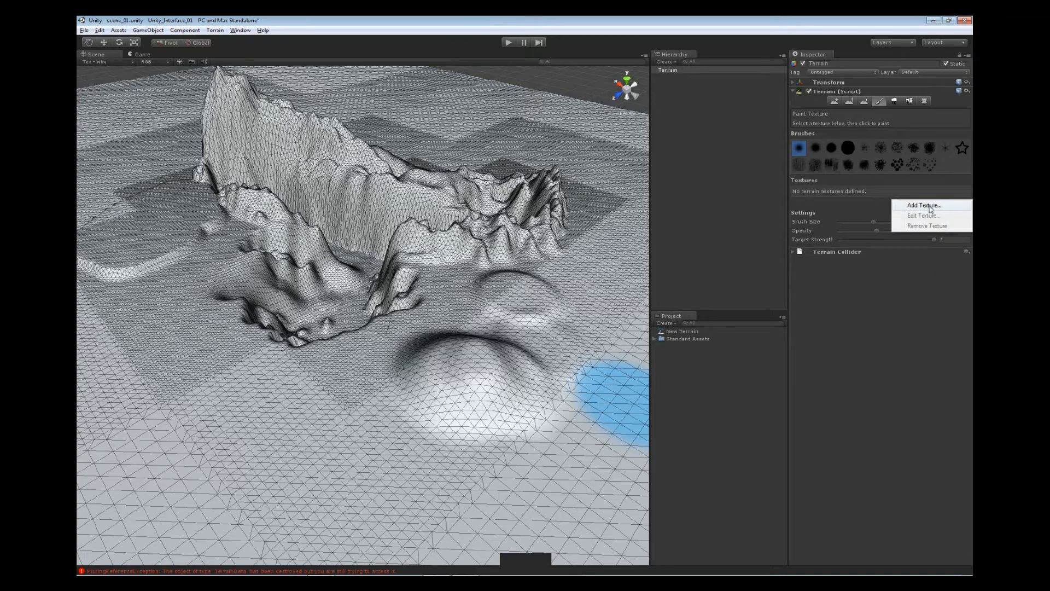
left_click(928, 206)
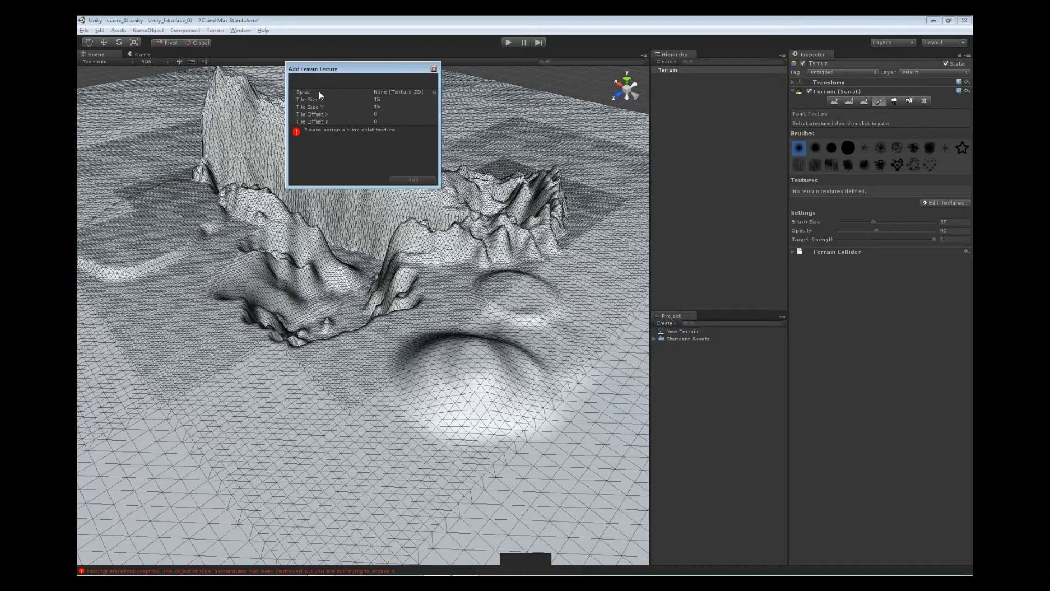
left_click(409, 91)
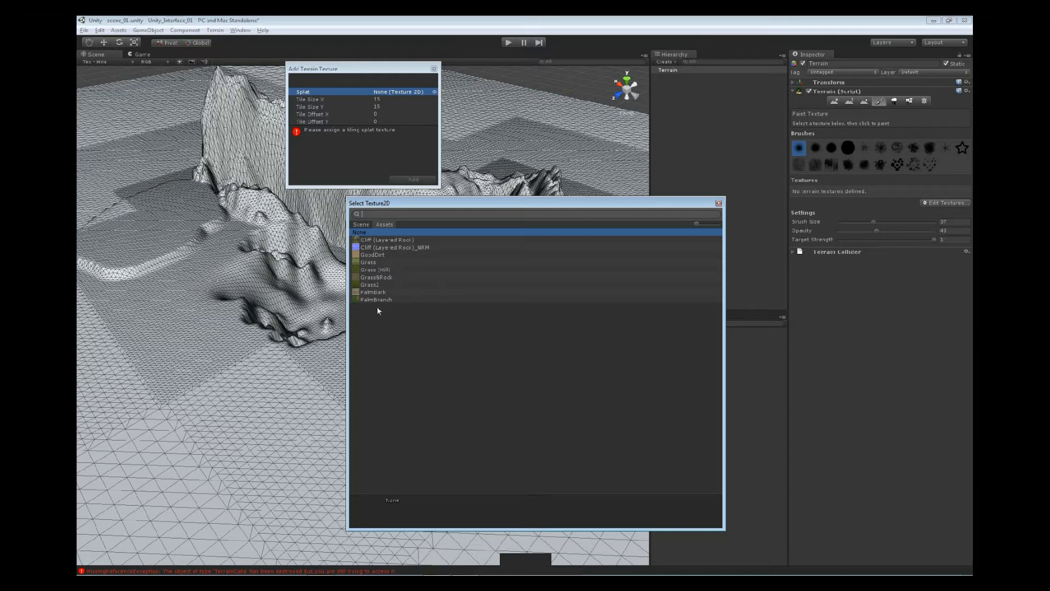
left_click(369, 254)
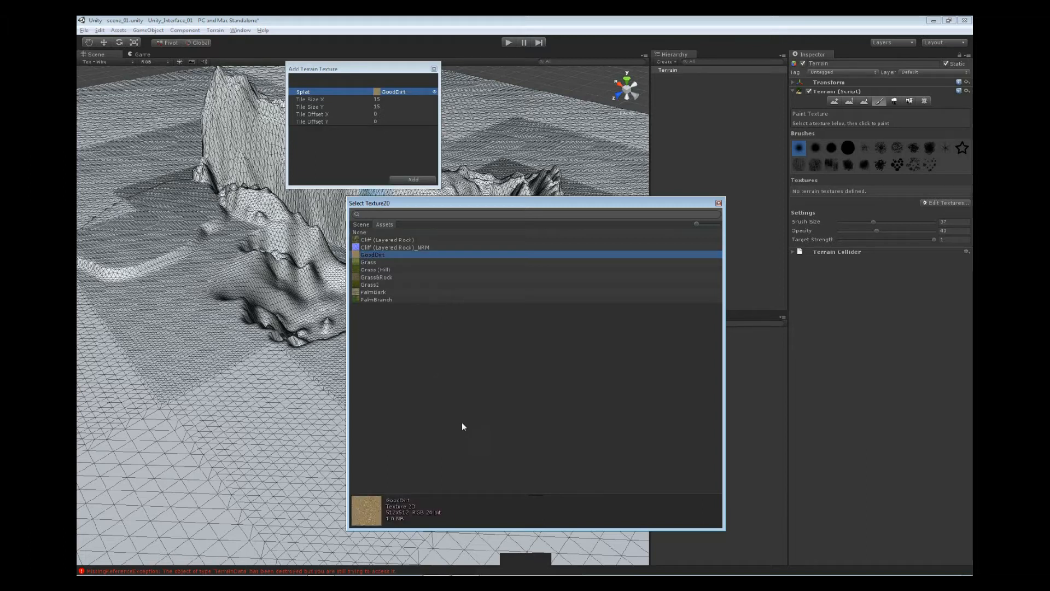
left_click_drag(697, 222, 714, 228)
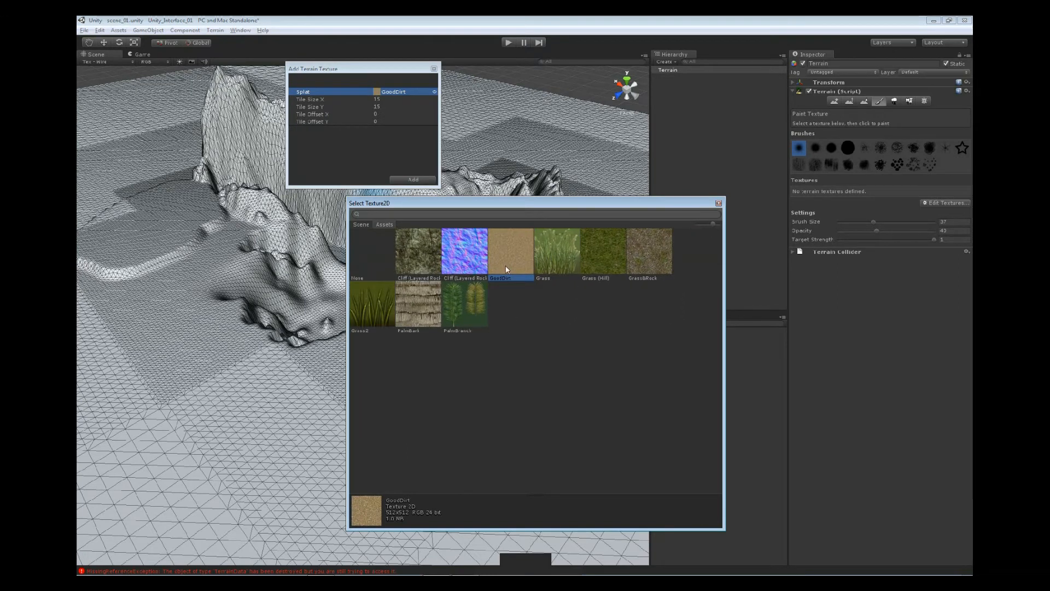
double_click(511, 252)
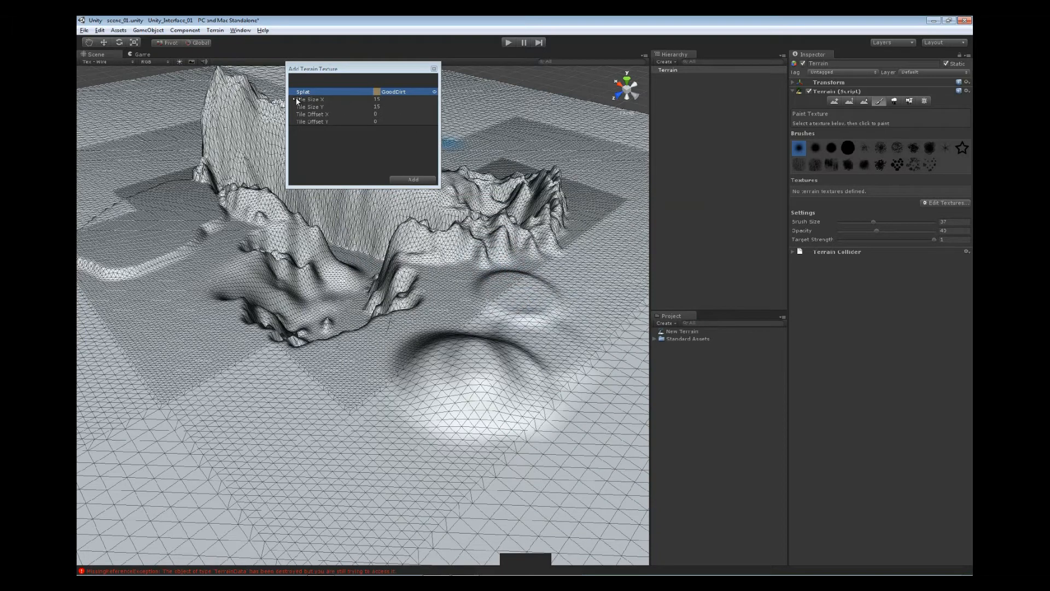
Add the GoodDirt texture to the terrain, keeping its tile size at 15 by 15 and its offsets at 0
left_click(376, 100)
left_click(384, 107)
left_click(384, 114)
left_click(383, 121)
left_click(384, 100)
left_click(386, 107)
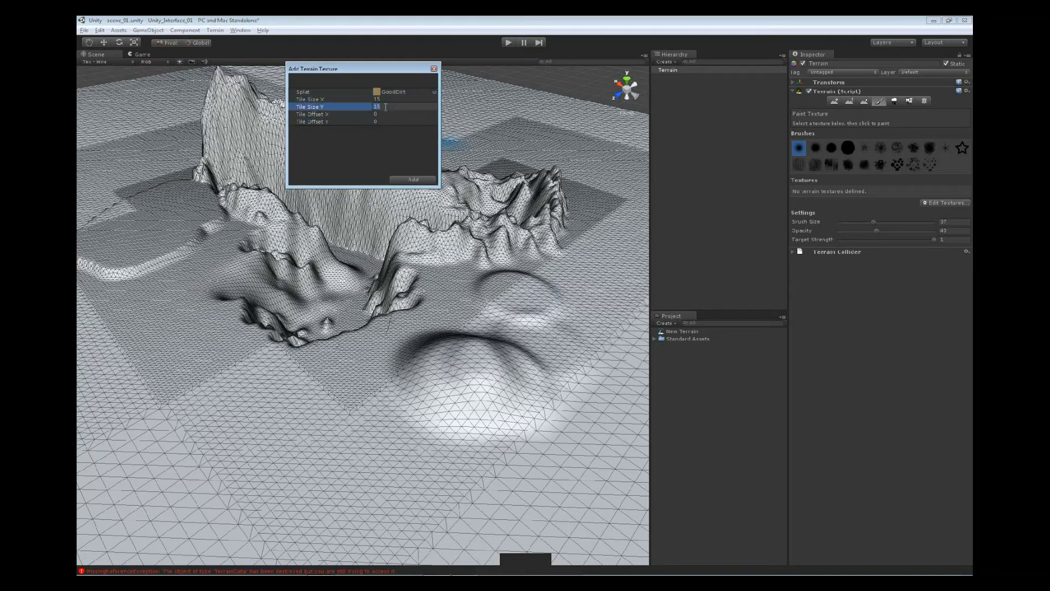
left_click(412, 180)
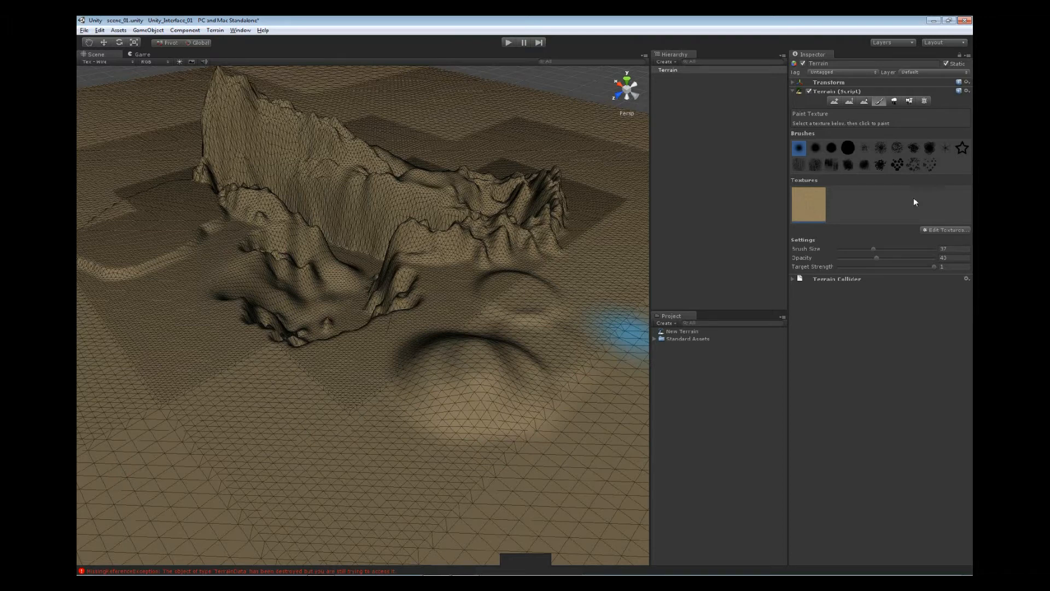
Switch the scene view from wireframe to Textured display and bring the whole mountain range into view
right_click_drag(462, 356, 464, 479, "alt")
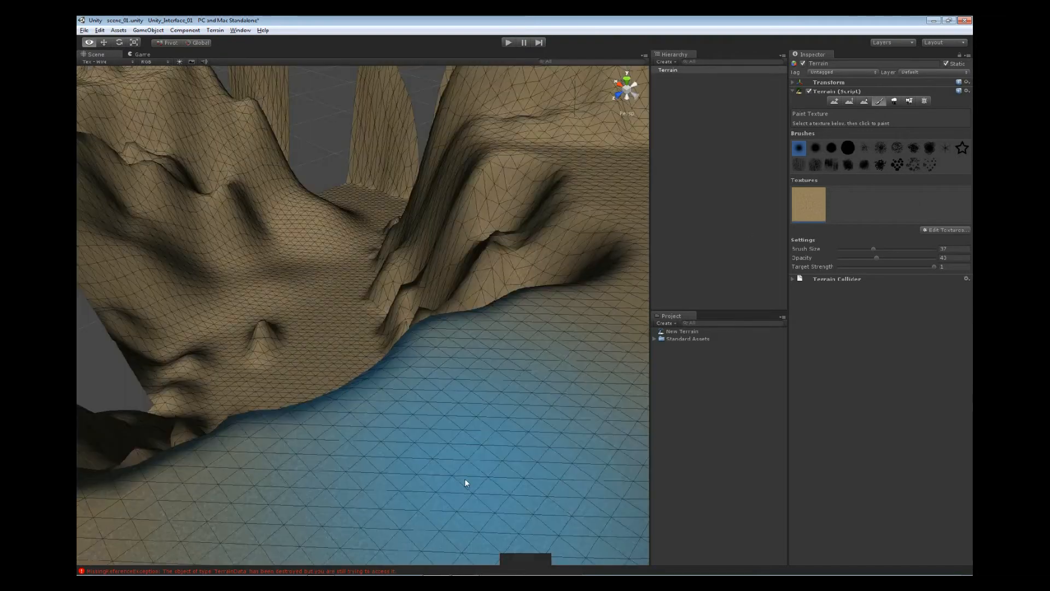
left_click(118, 62)
left_click(121, 66)
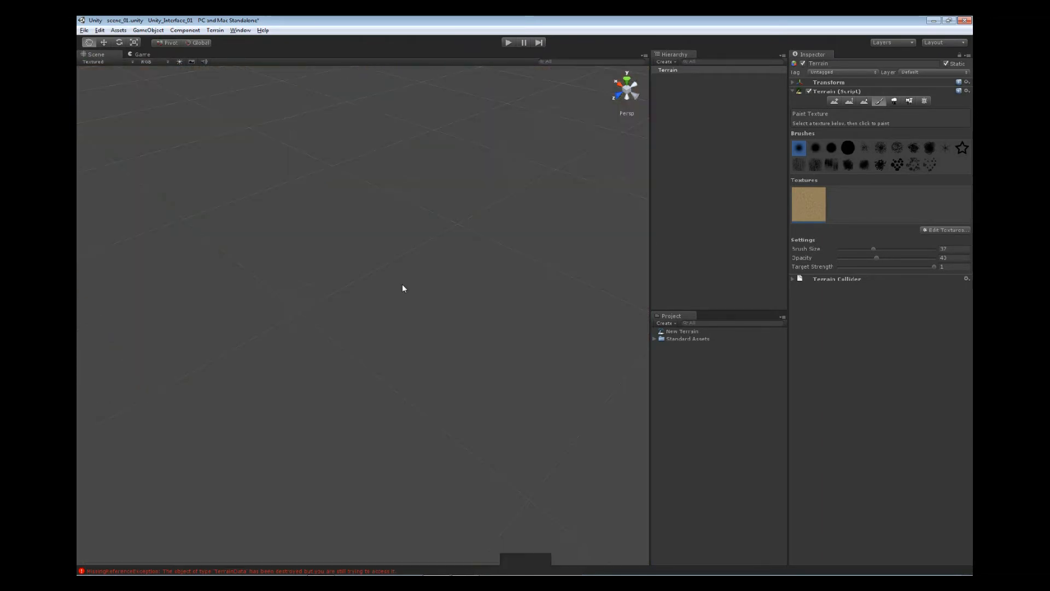
mouse_move(403, 288)
left_mouse_down("alt")
mouse_move(352, 307)
mouse_move(413, 382)
mouse_move(317, 337)
mouse_move(314, 320)
left_mouse_up("alt")
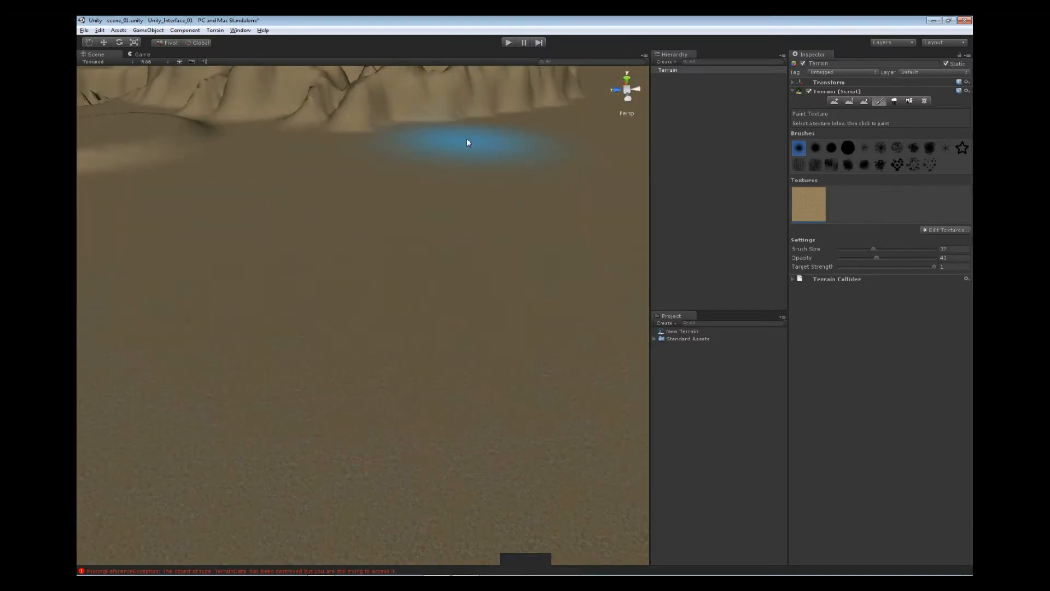
mouse_move(441, 274)
left_mouse_down("alt")
mouse_move(403, 220)
mouse_move(387, 218)
mouse_move(426, 262)
mouse_move(457, 274)
mouse_move(257, 271)
left_mouse_up("alt")
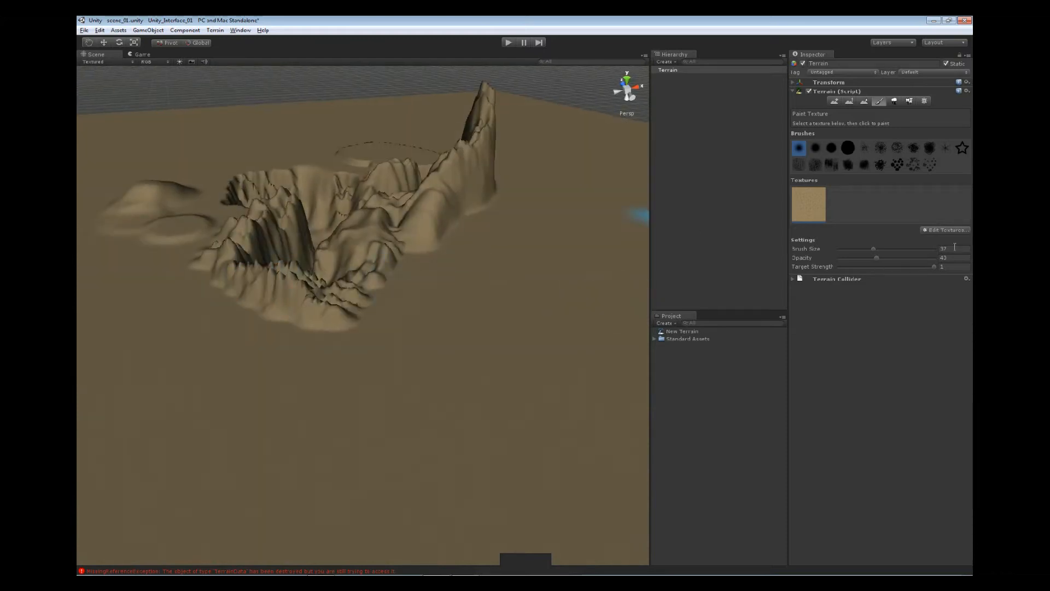
Add Cliff (Layered Rock) as a second terrain texture with the default tile size of 15 by 15
left_click(937, 232)
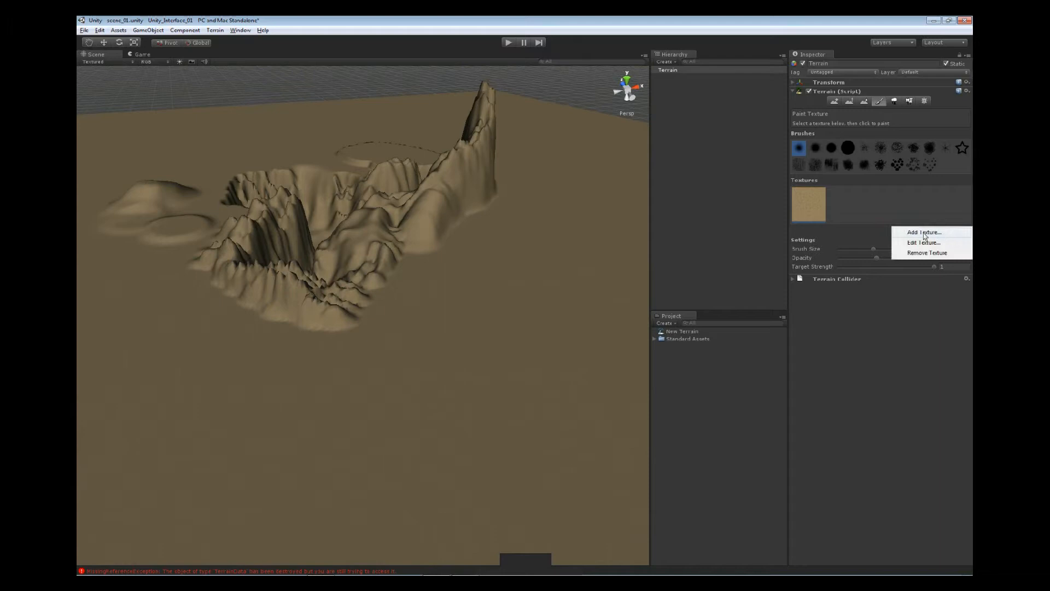
left_click(924, 236)
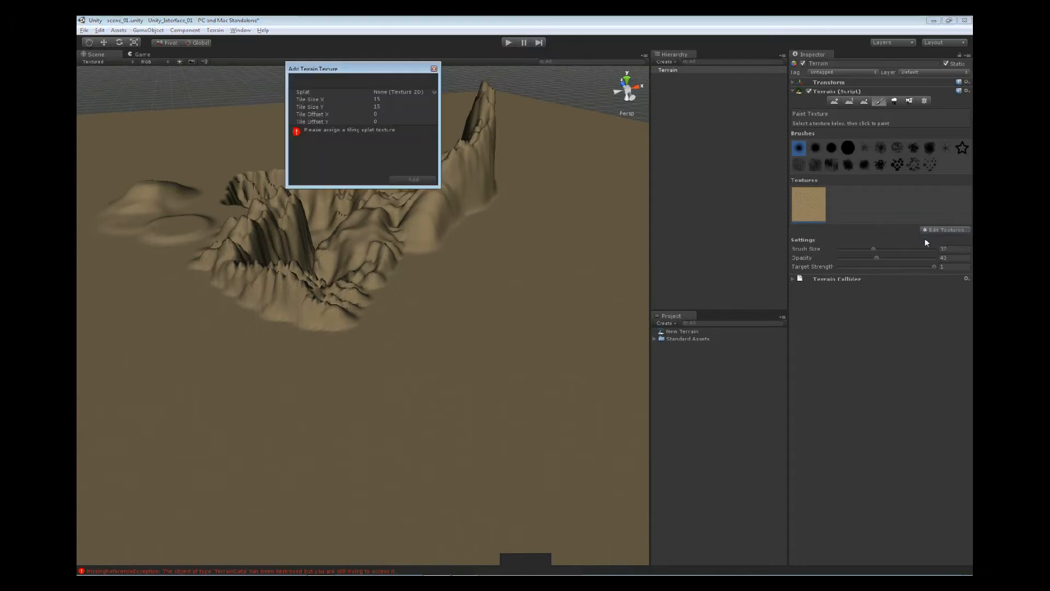
left_click(410, 92)
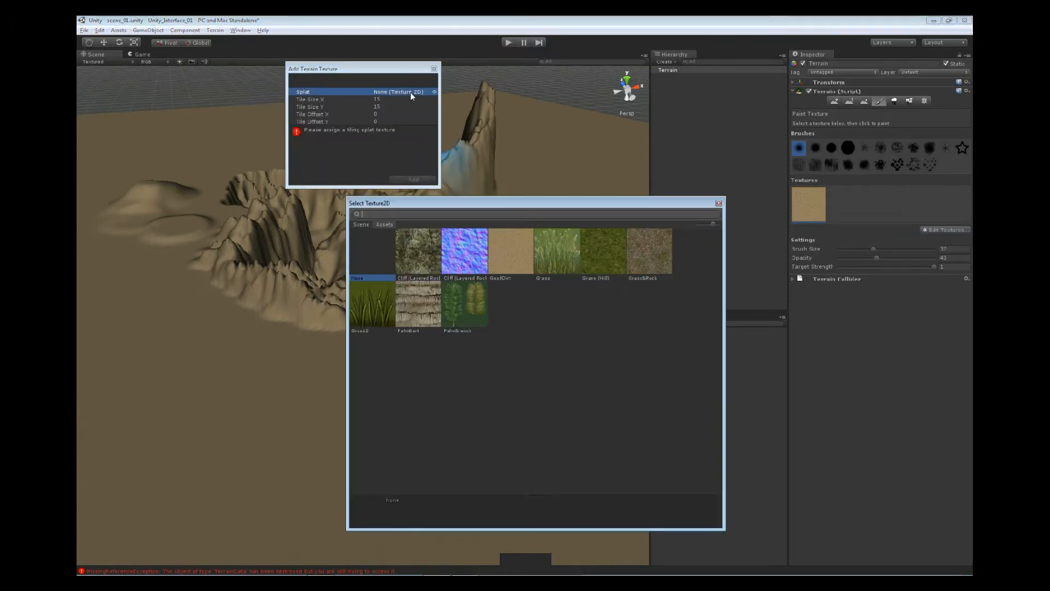
left_click(413, 261)
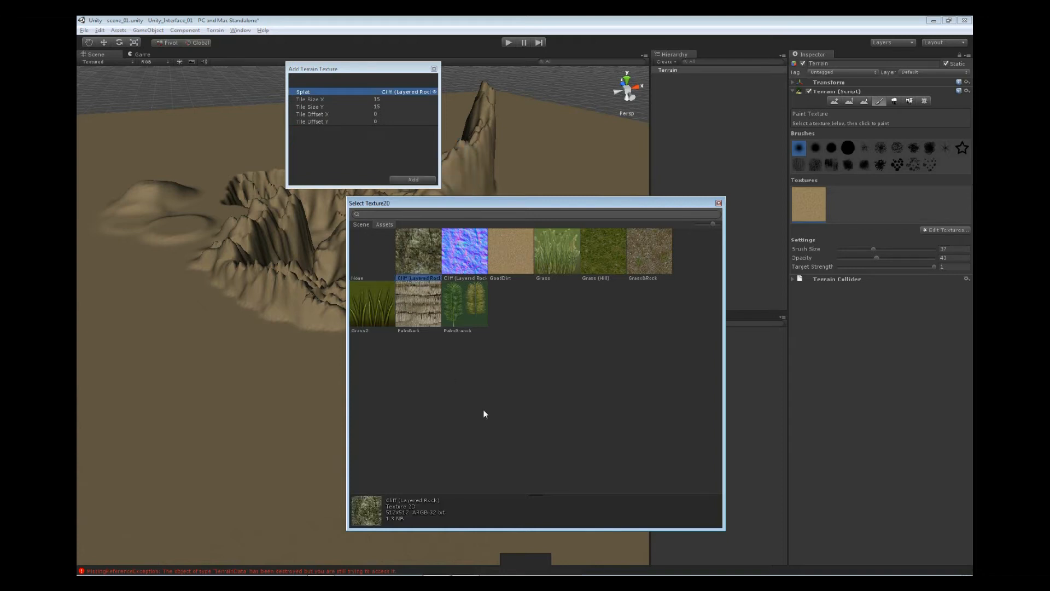
double_click(416, 254)
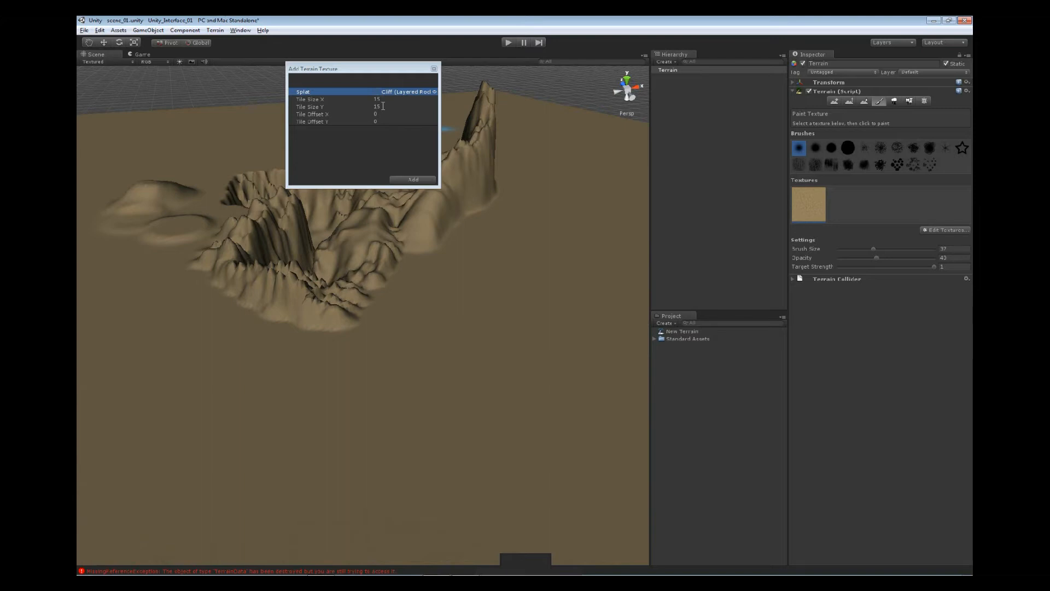
left_click(414, 180)
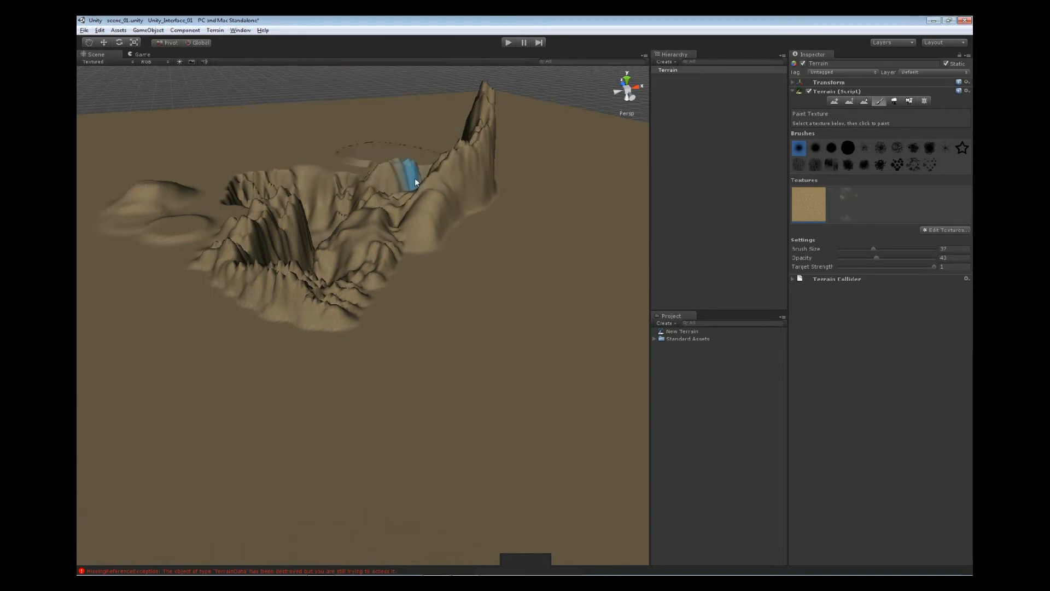
Select the cliff texture for painting and set the brush size to 25
left_click(848, 207)
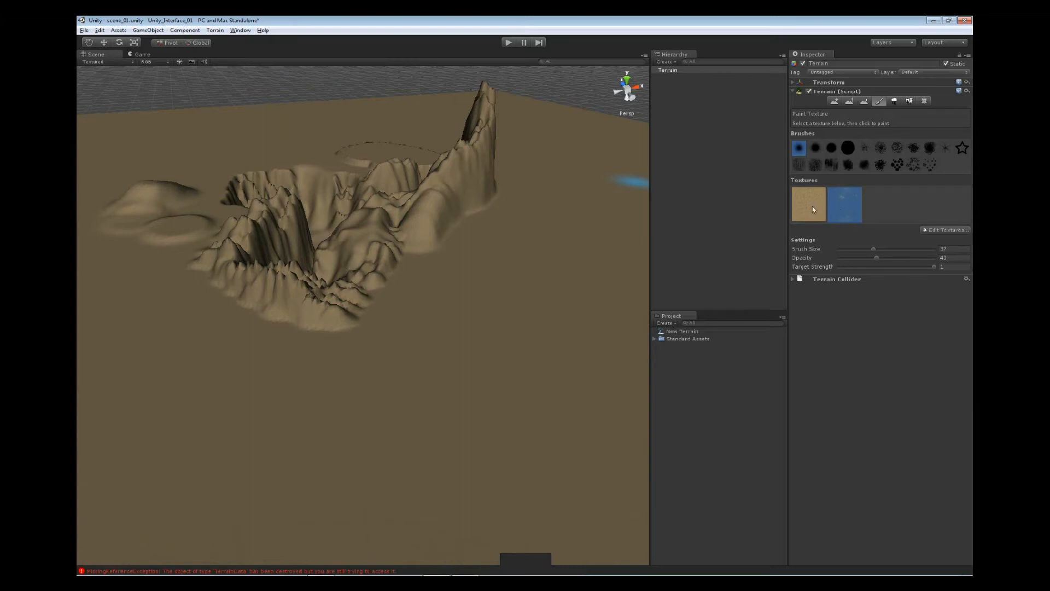
left_click(849, 206)
left_click_drag(557, 225, 396, 222, "alt")
mouse_move(396, 222)
right_mouse_down("alt")
mouse_move(422, 282)
mouse_move(424, 383)
right_mouse_up("alt")
mouse_move(439, 237)
left_mouse_down("alt")
mouse_move(434, 252)
mouse_move(483, 254)
left_mouse_up("alt")
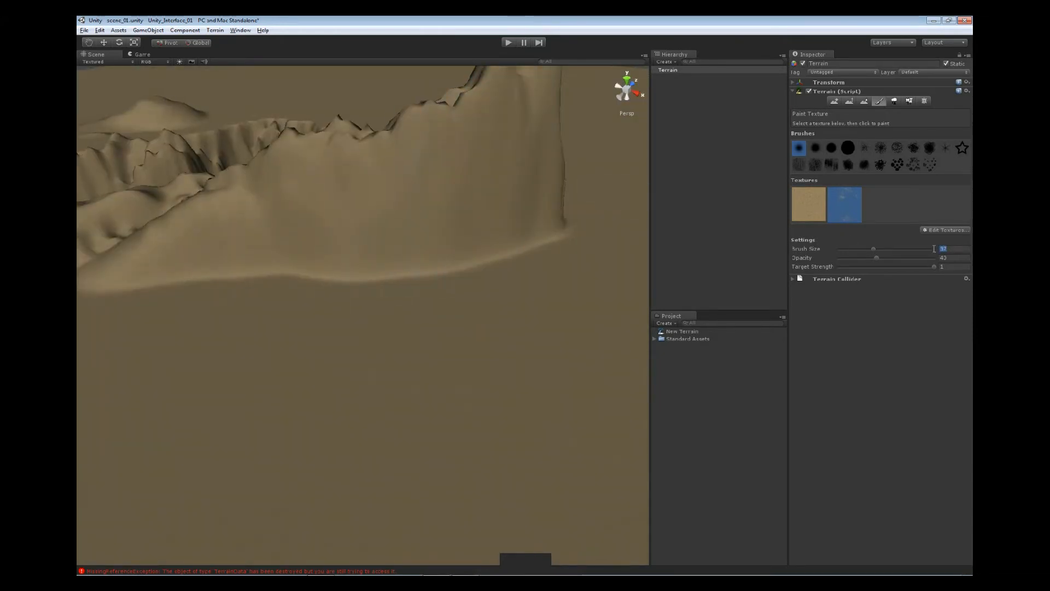
type("25")
key("Return")
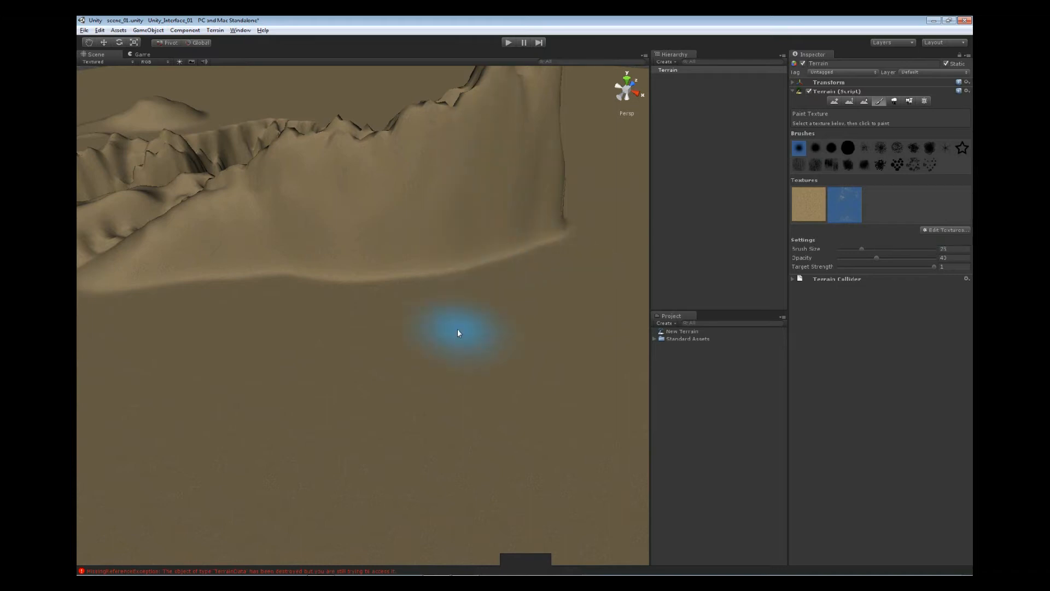
Paint the cliff texture over the steep mountain wall and the flat ground in front of it
mouse_move(428, 314)
left_mouse_down()
mouse_move(467, 300)
mouse_move(489, 340)
mouse_move(421, 368)
mouse_move(373, 312)
mouse_move(441, 298)
mouse_move(520, 314)
mouse_move(500, 422)
mouse_move(357, 436)
mouse_move(312, 326)
mouse_move(358, 348)
left_mouse_up()
middle_click_drag(412, 376, 448, 336)
mouse_move(450, 377)
left_mouse_down()
mouse_move(336, 314)
mouse_move(363, 241)
mouse_move(253, 328)
mouse_move(429, 467)
mouse_move(478, 478)
mouse_move(592, 382)
mouse_move(474, 434)
mouse_move(186, 393)
mouse_move(234, 284)
mouse_move(404, 286)
mouse_move(474, 208)
mouse_move(363, 183)
mouse_move(176, 194)
left_mouse_up()
middle_click_drag(536, 220, 427, 280)
mouse_move(428, 280)
left_mouse_down()
mouse_move(393, 241)
mouse_move(456, 240)
mouse_move(403, 378)
mouse_move(371, 384)
left_mouse_up()
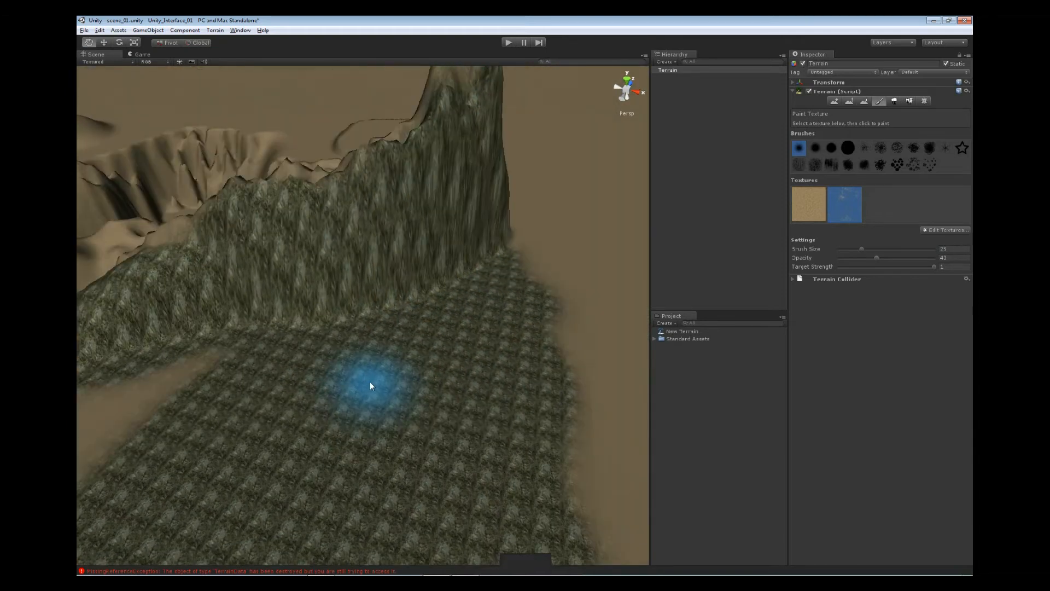
scroll(372, 392, "up", 10)
scroll(563, 192, "down", 10)
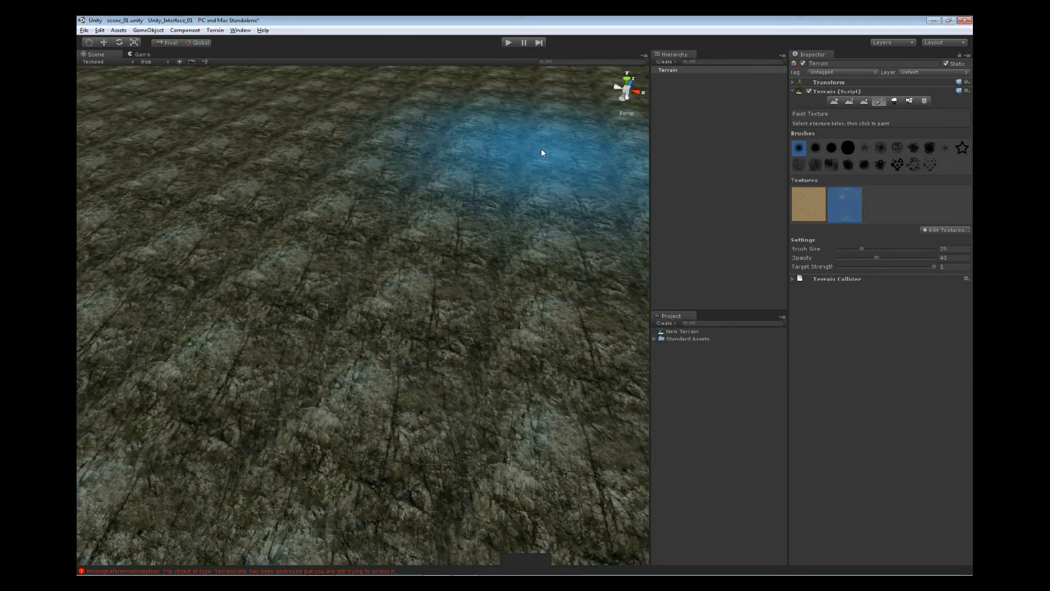
left_click_drag(310, 282, 406, 288, "alt")
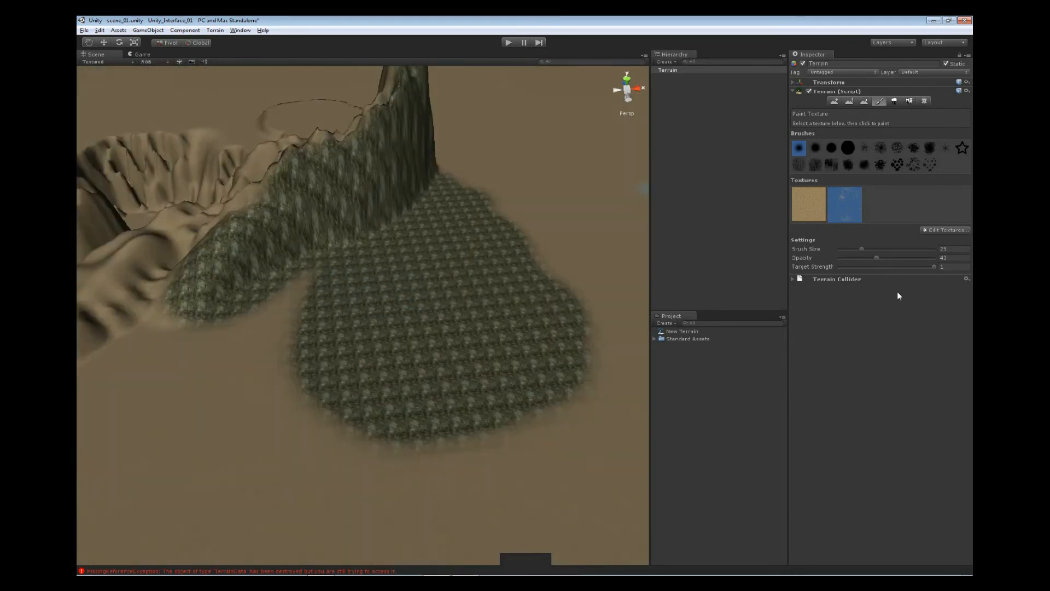
Start a third terrain texture and assign Grass&Rock as its splat
left_click(947, 230)
left_click(922, 233)
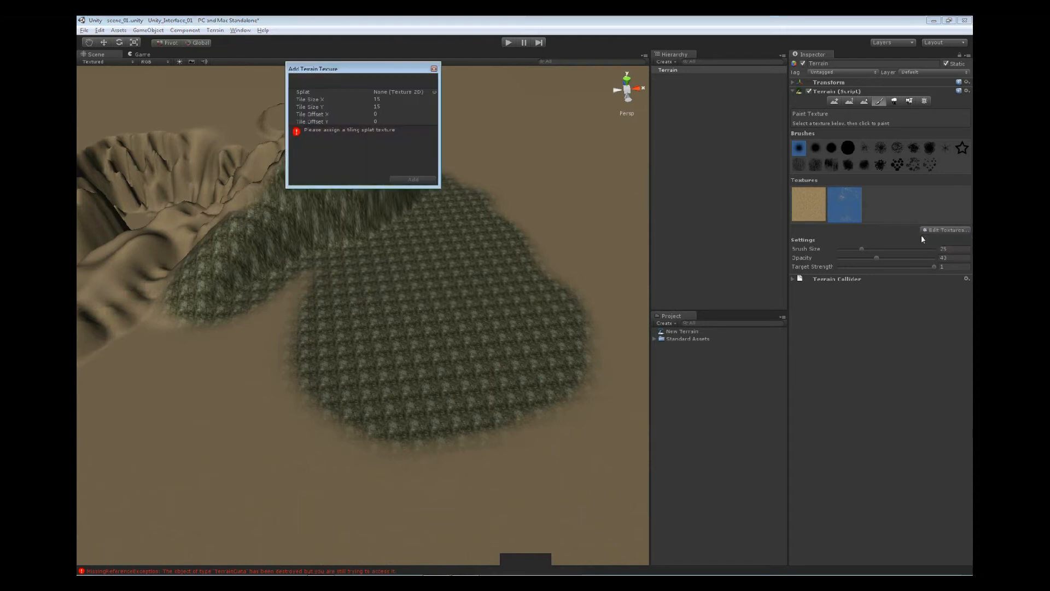
left_click(435, 91)
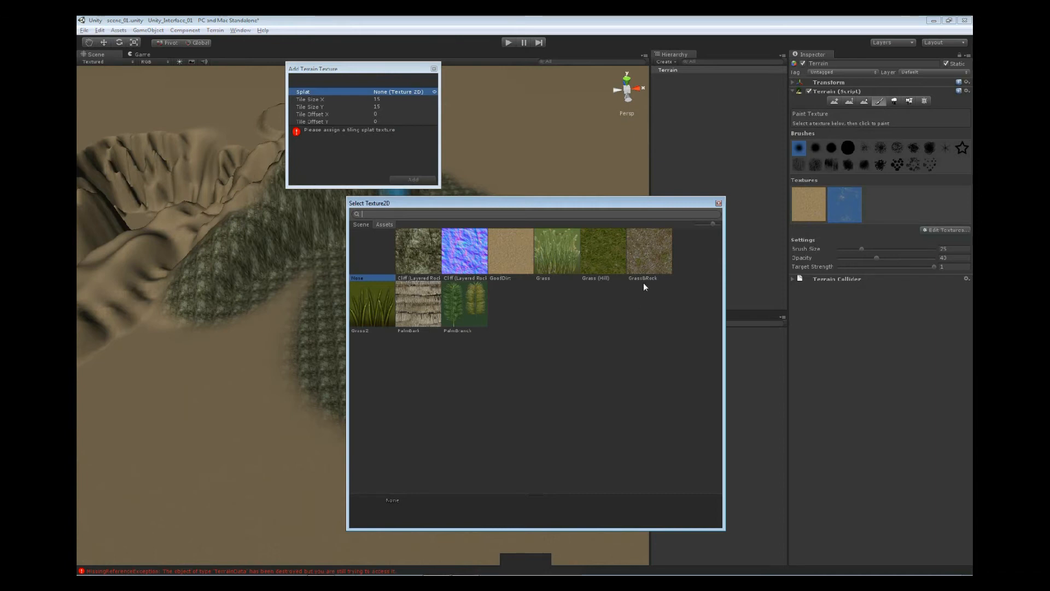
left_click(651, 257)
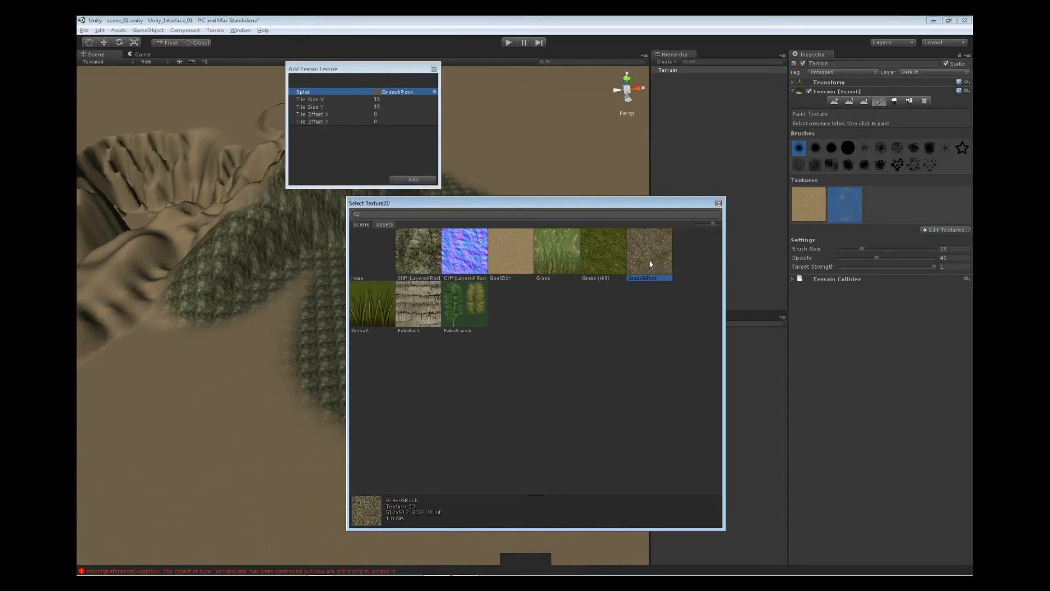
double_click(650, 264)
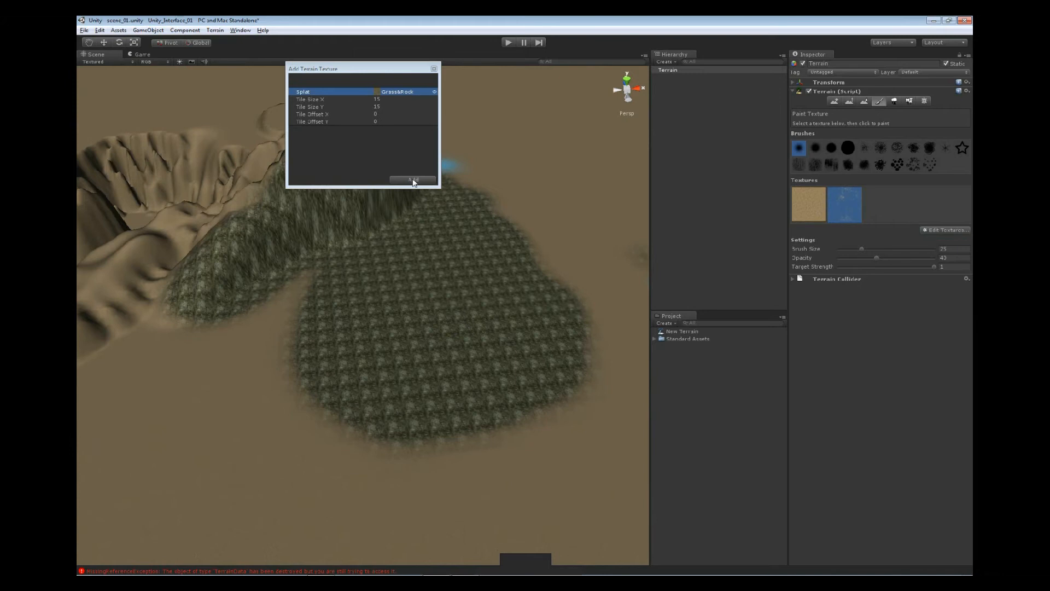
Set the Grass&Rock tile size to 5 in X and Y and add the texture to the terrain
left_click(386, 100)
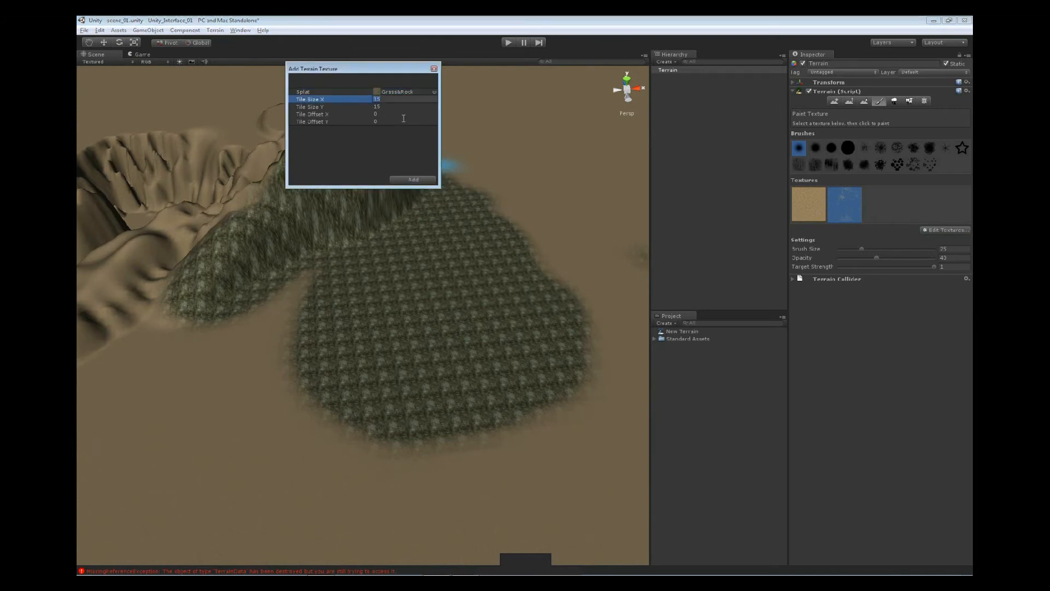
type("5")
key("Tab")
type("5")
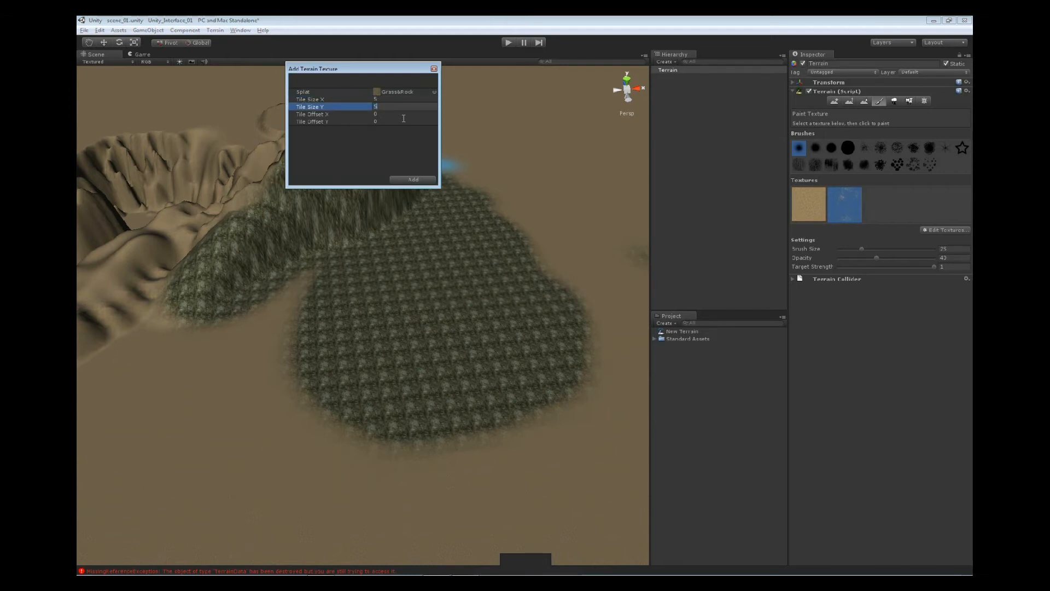
left_click(415, 179)
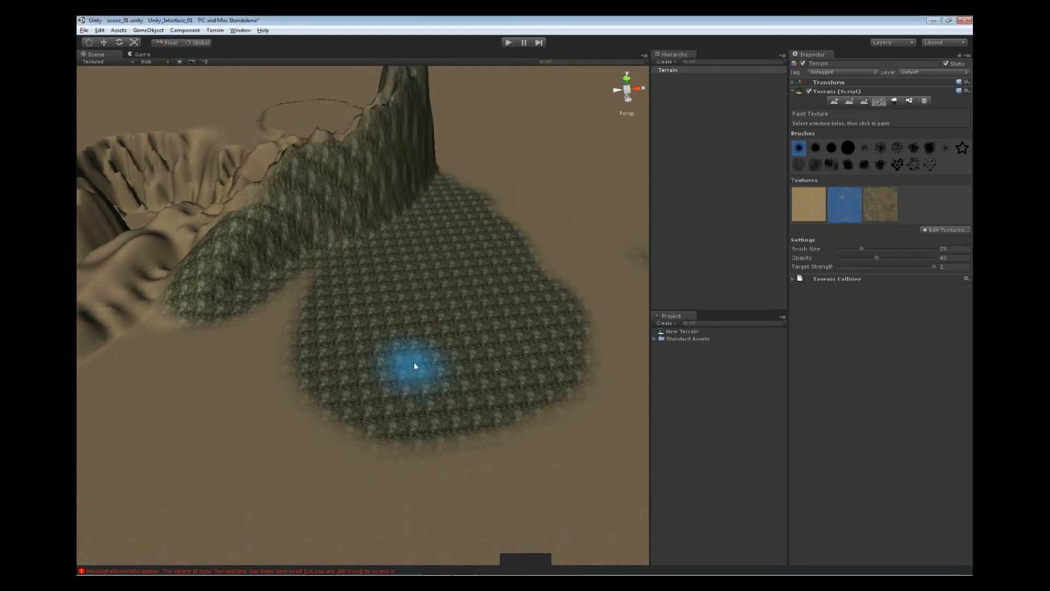
Paint the Grass&Rock texture onto the flat ground beside the cliff area and check its tiling up close
left_click(883, 201)
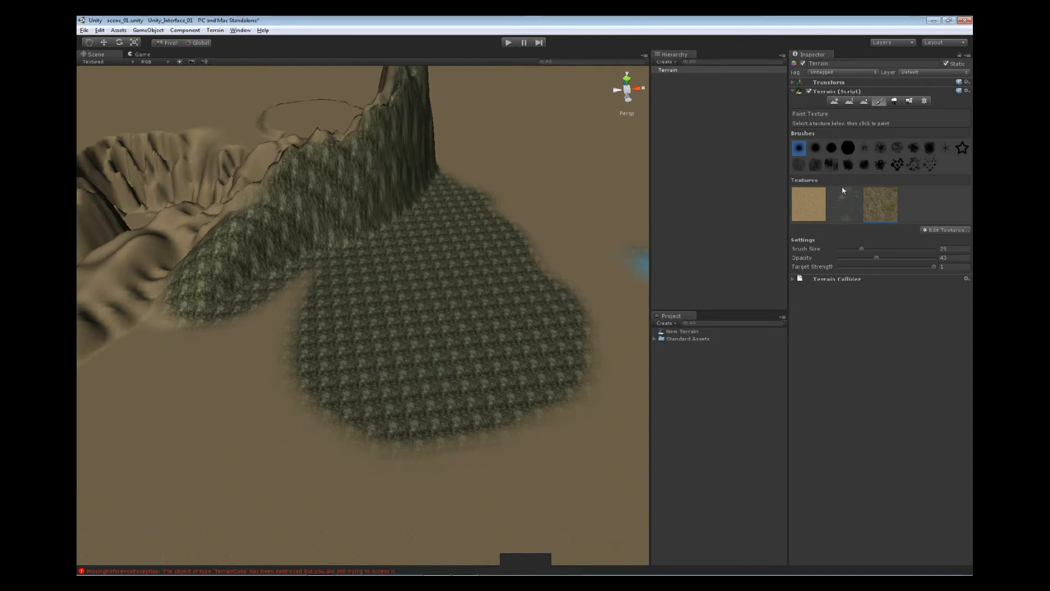
middle_click_drag(392, 326, 432, 303)
scroll(432, 329, "up", 3)
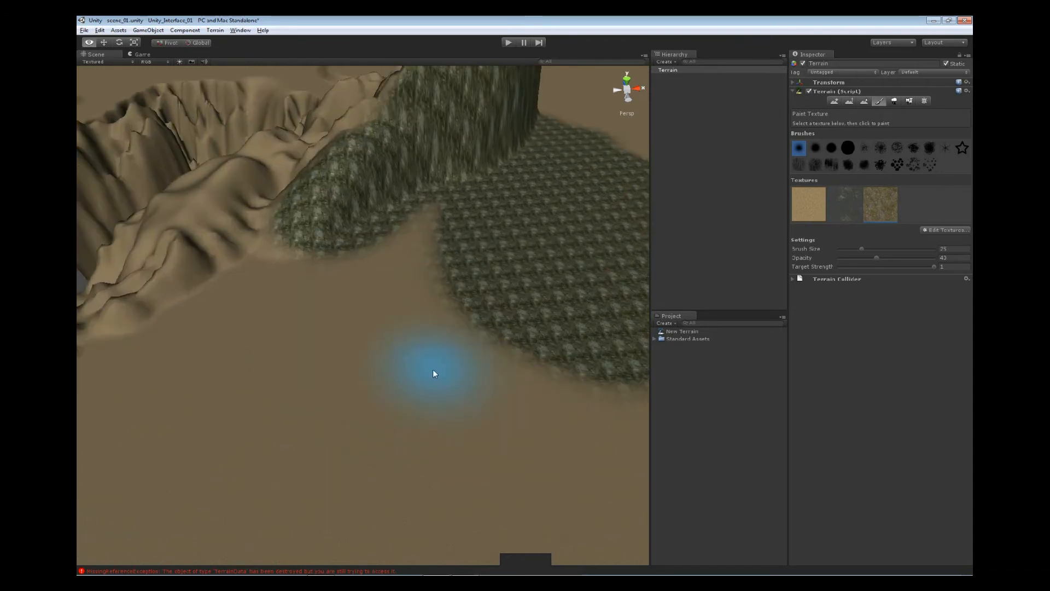
mouse_move(452, 404)
left_mouse_down()
mouse_move(443, 418)
mouse_move(389, 347)
mouse_move(461, 291)
mouse_move(547, 417)
mouse_move(560, 342)
mouse_move(445, 272)
mouse_move(452, 246)
left_mouse_up()
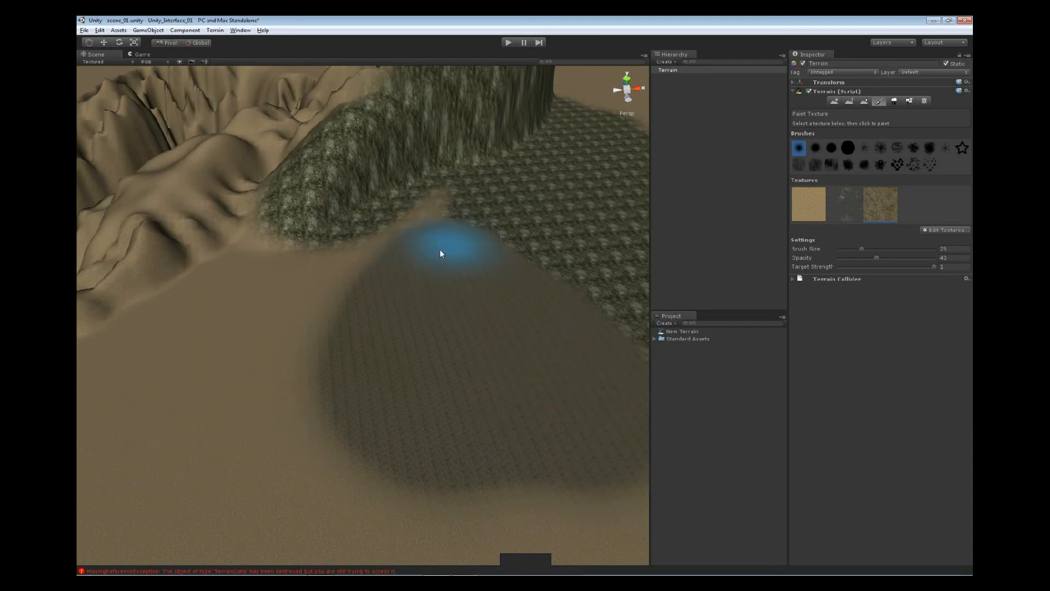
mouse_move(293, 392)
left_mouse_down()
mouse_move(452, 520)
mouse_move(564, 442)
mouse_move(522, 394)
left_mouse_up()
mouse_move(514, 392)
middle_mouse_down()
mouse_move(416, 391)
mouse_move(504, 400)
middle_mouse_up()
scroll(480, 293, "up", 6)
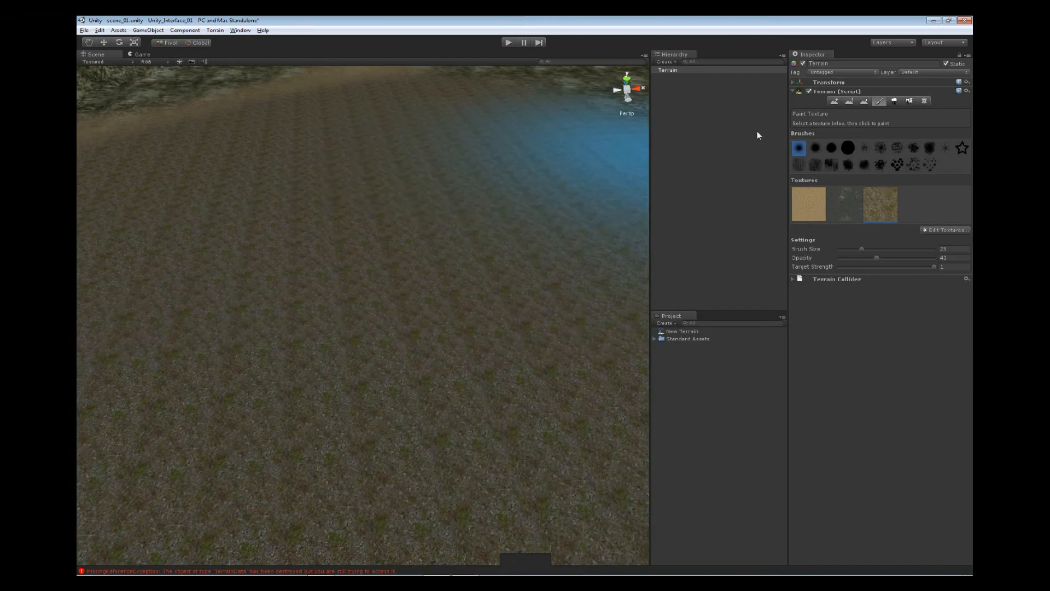
Extend the Grass&Rock texture across the flat ground, and brush the sandy dirt texture back over part of it
scroll(481, 328, "down", 10)
mouse_move(374, 286)
left_mouse_down()
mouse_move(378, 253)
mouse_move(276, 301)
mouse_move(235, 294)
mouse_move(212, 326)
mouse_move(294, 328)
mouse_move(367, 457)
mouse_move(445, 402)
mouse_move(530, 375)
mouse_move(607, 321)
mouse_move(603, 289)
left_mouse_up()
middle_click_drag(515, 417, 521, 402)
left_click(810, 205)
mouse_move(530, 389)
left_mouse_down()
mouse_move(482, 356)
mouse_move(437, 369)
mouse_move(437, 305)
mouse_move(408, 238)
mouse_move(302, 209)
left_mouse_up()
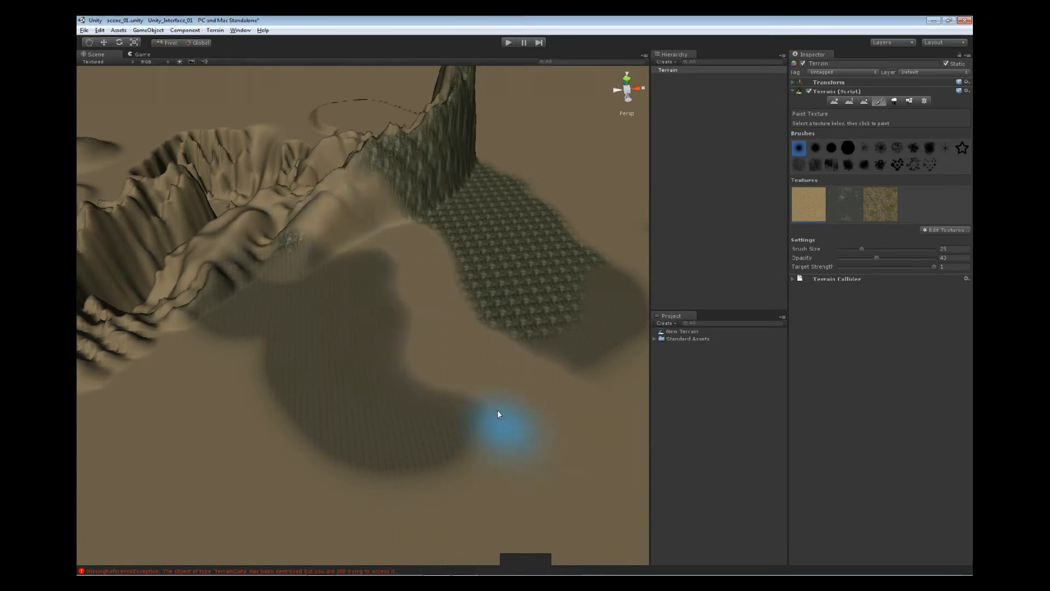
Remove the Grass&Rock texture from the terrain
left_click(874, 213)
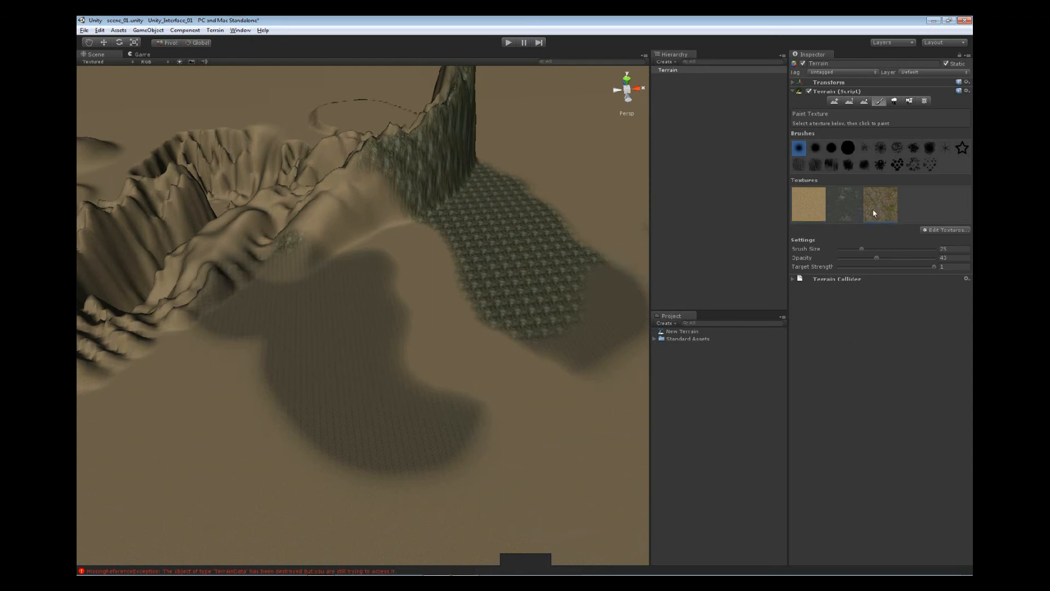
left_click(943, 230)
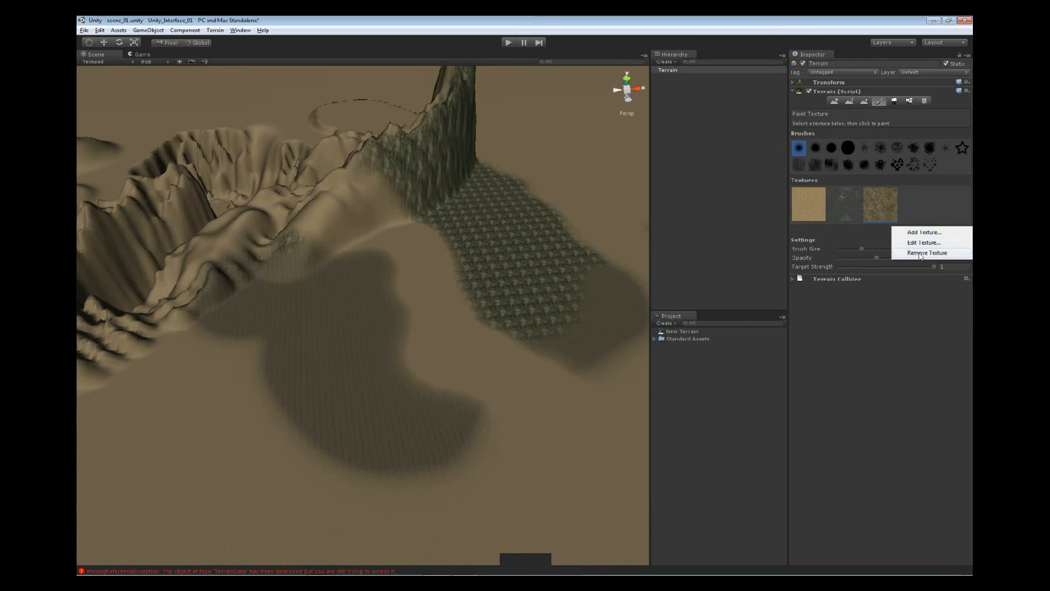
left_click(920, 253)
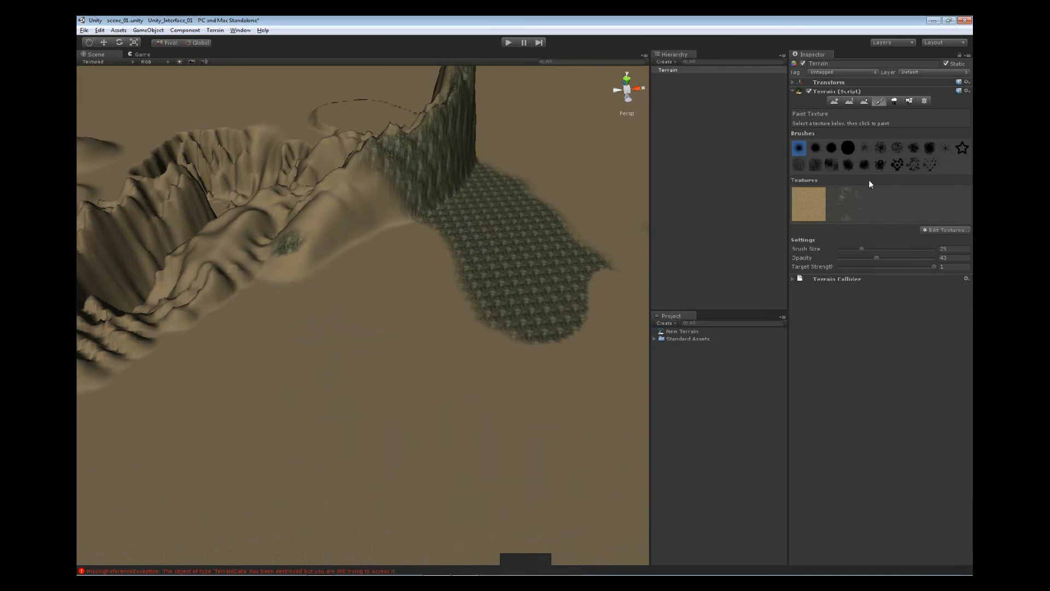
Edit the cliff terrain texture, setting its tile size to 30 in X and Y, and uncover the mountain wall behind the dialog
left_click(941, 230)
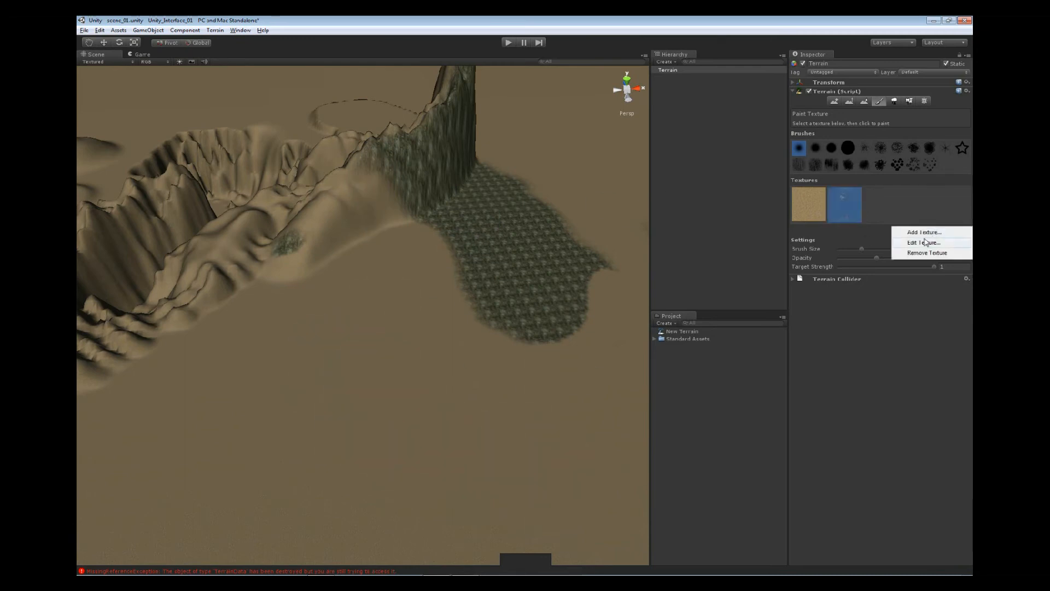
left_click(923, 243)
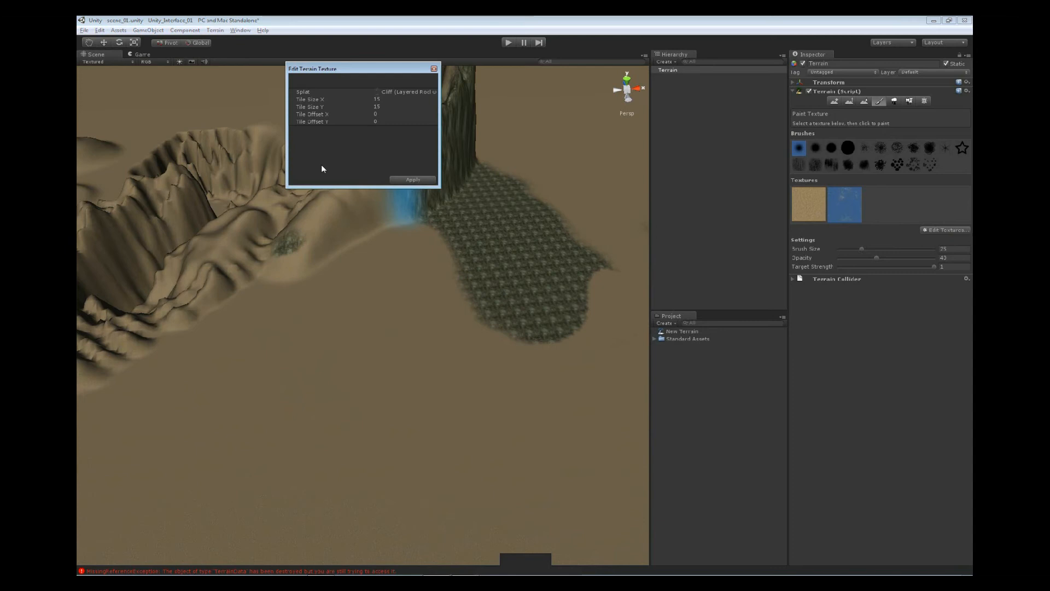
left_click(304, 101)
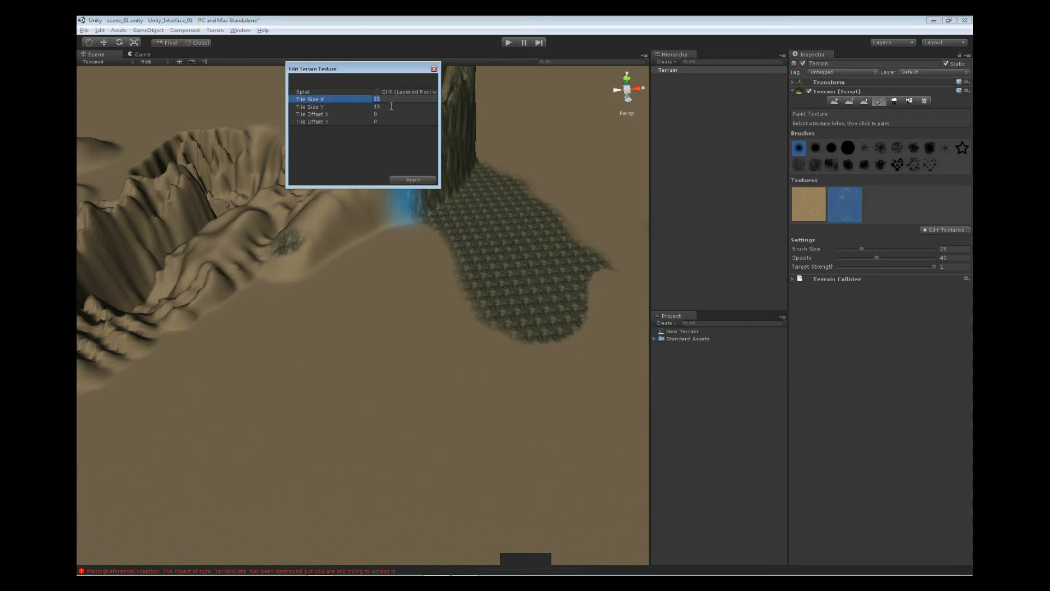
type("30")
key("Tab")
type("30")
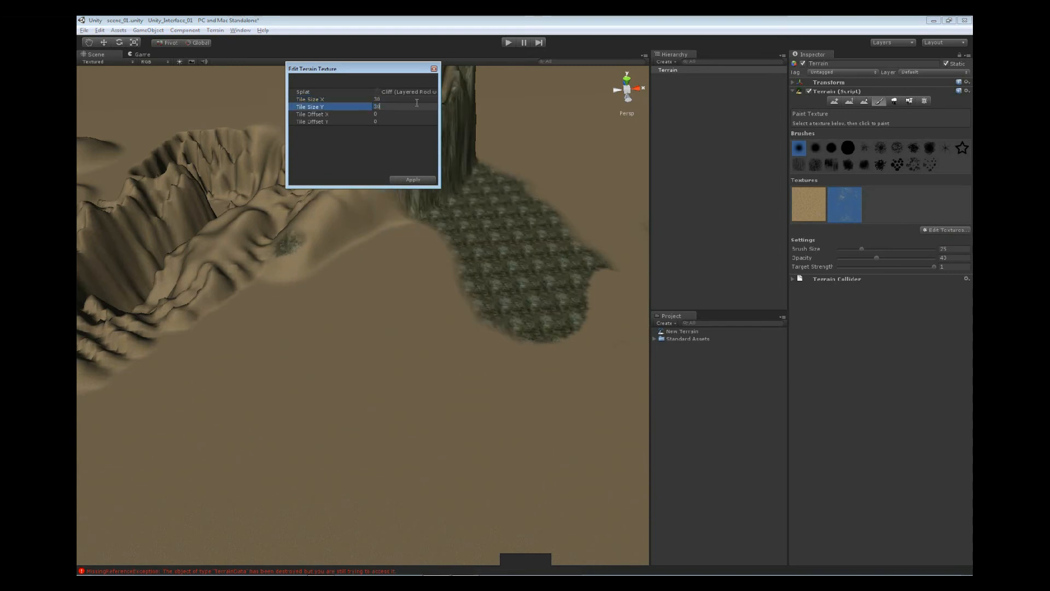
left_click_drag(409, 71, 360, 82)
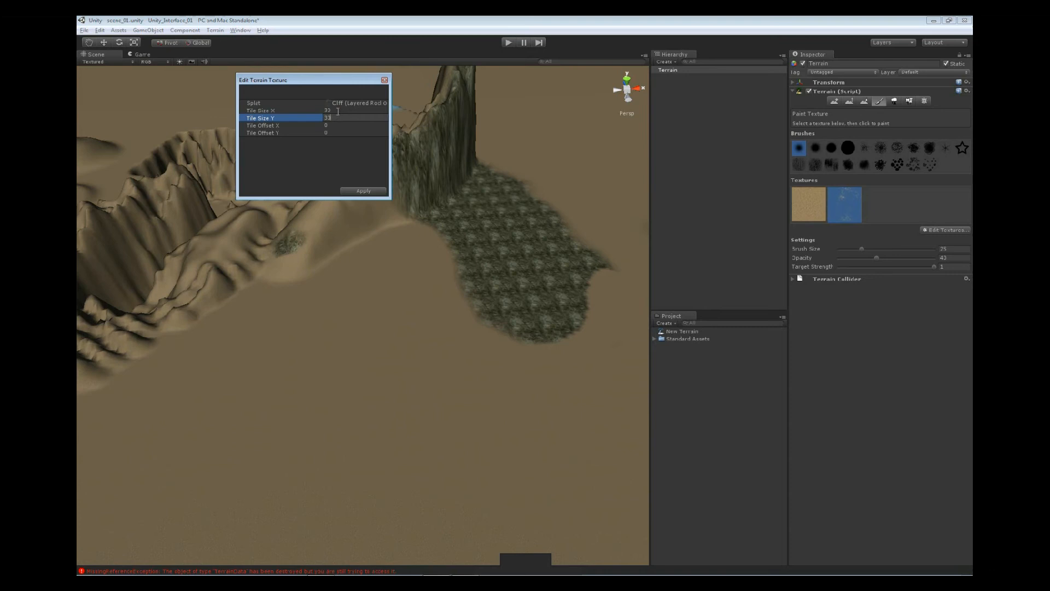
Set the cliff texture's tile size to 50 in both X and Y
left_click(336, 110)
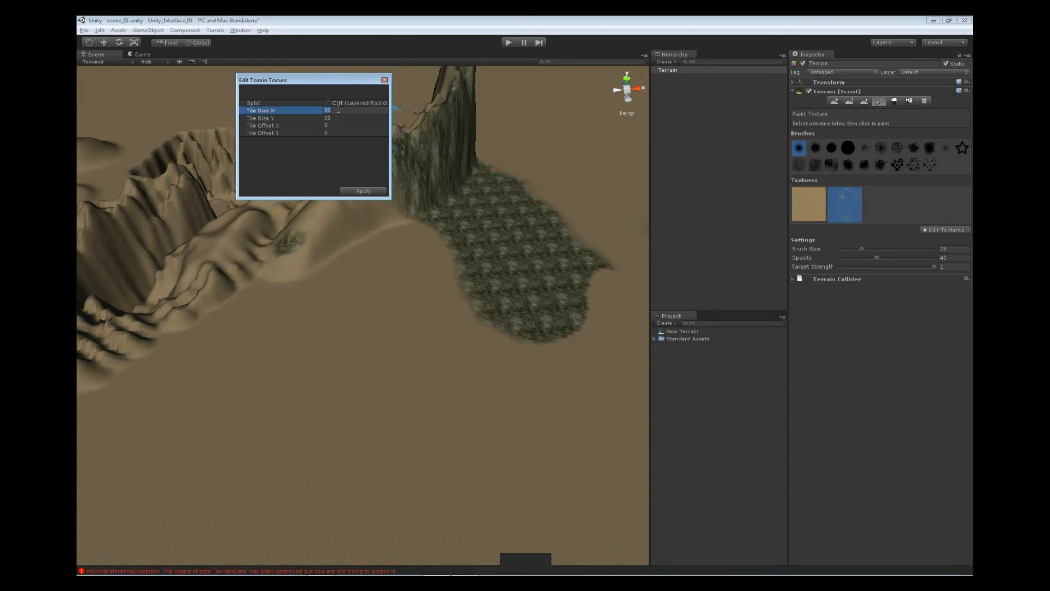
type("50")
key("Tab")
type("50")
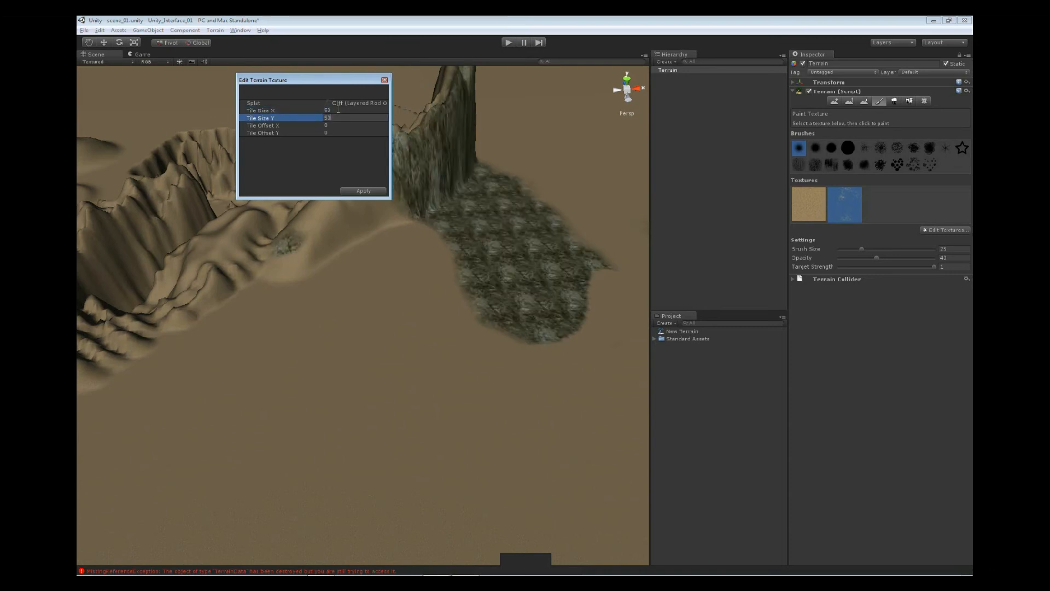
Set the cliff texture's tile size to 128 in both X and Y and apply the edit
left_click(321, 112)
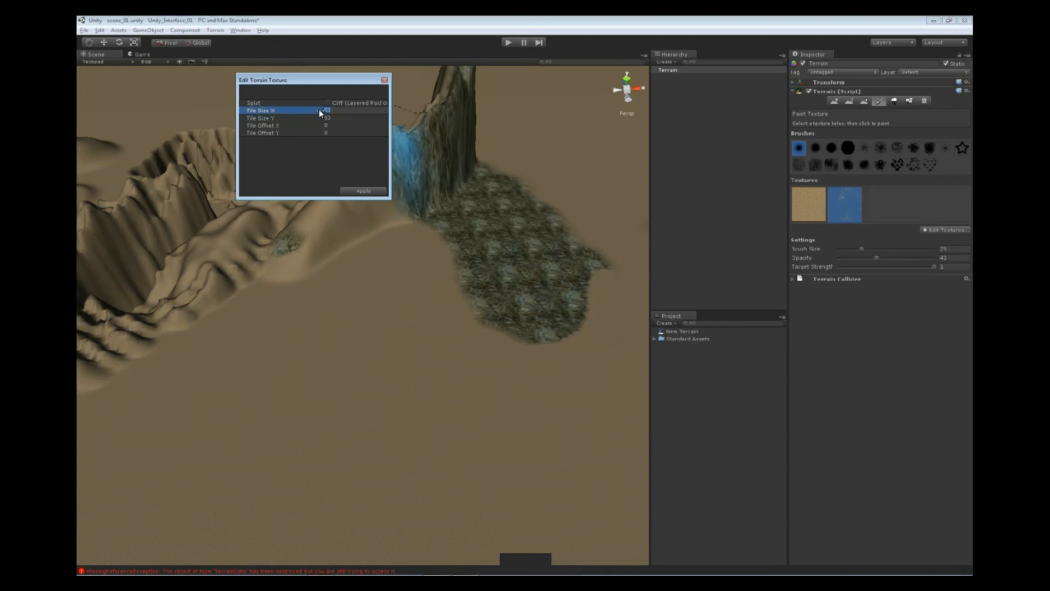
type("128")
key("BackSpace")
key("BackSpace")
type("3")
left_click(356, 118)
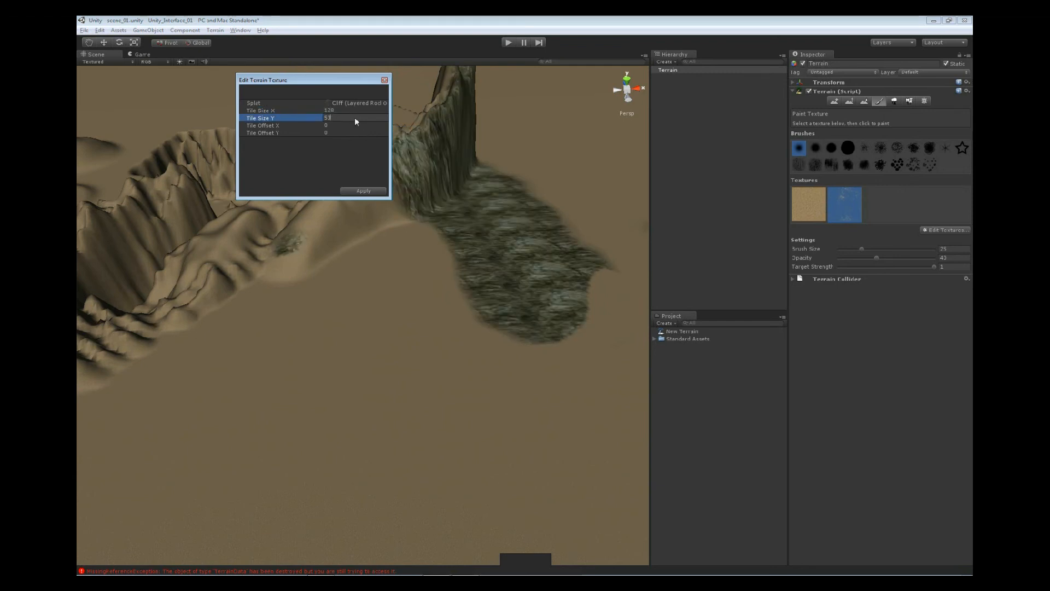
type("128")
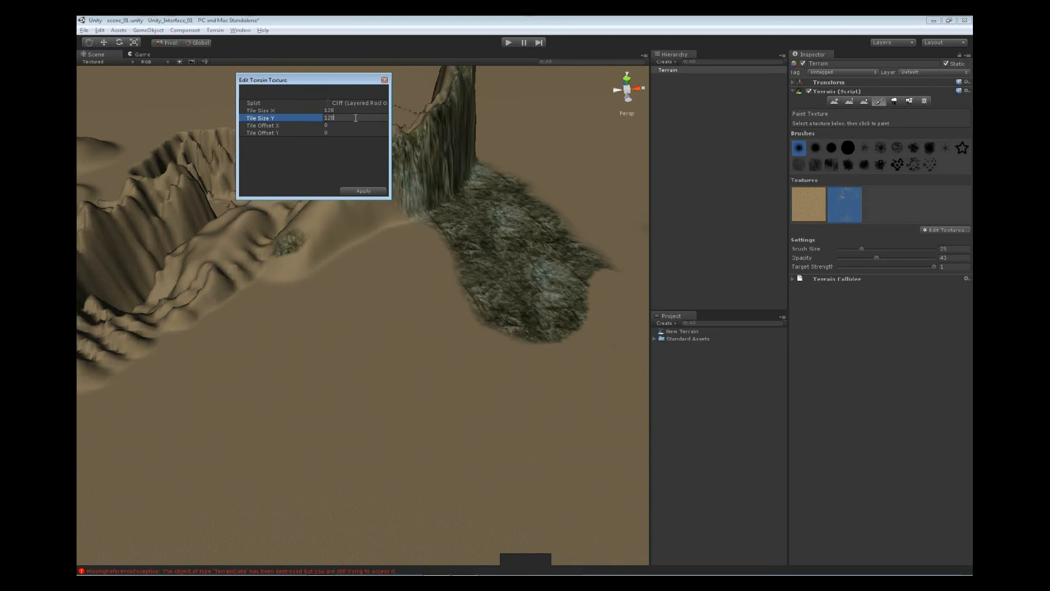
left_click(369, 191)
Paint the cliff texture along the mountain slope beside the steep wall, down to its base
mouse_move(527, 251)
left_mouse_down("alt")
mouse_move(369, 234)
mouse_move(391, 228)
left_mouse_up("alt")
mouse_move(325, 212)
left_mouse_down()
mouse_move(224, 200)
mouse_move(307, 388)
mouse_move(335, 348)
mouse_move(321, 202)
mouse_move(389, 305)
mouse_move(329, 280)
mouse_move(508, 288)
mouse_move(469, 305)
mouse_move(523, 296)
mouse_move(488, 277)
left_mouse_up()
mouse_move(372, 259)
left_mouse_down()
mouse_move(335, 348)
mouse_move(266, 419)
mouse_move(278, 427)
left_mouse_up()
middle_click_drag(572, 301, 410, 301)
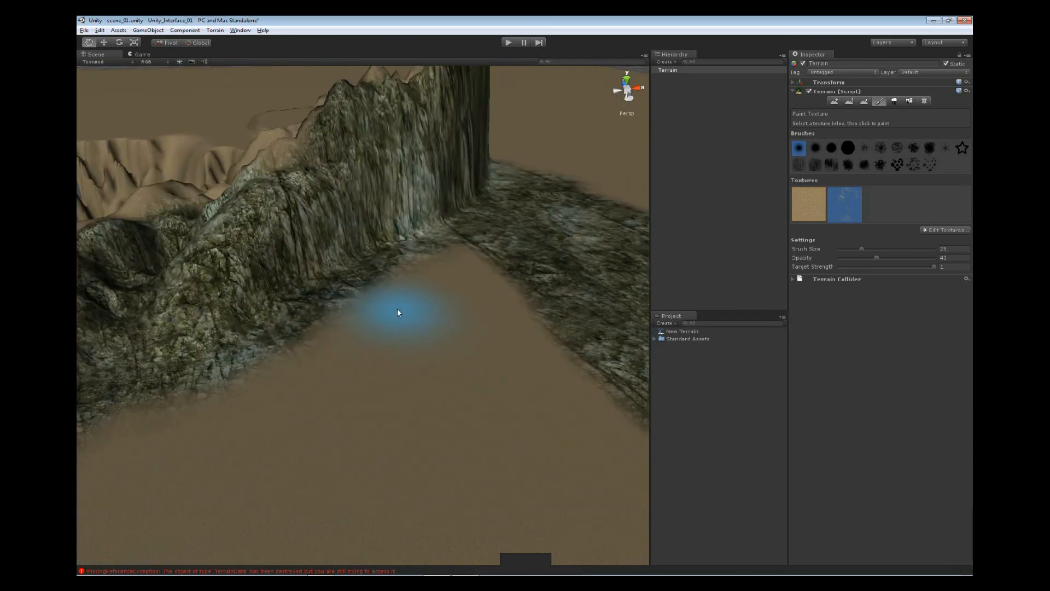
Examine the cliff texture's tiling on the wall and flat ground from several angles, both up close and from farther away
left_click_drag(468, 277, 396, 231, "alt")
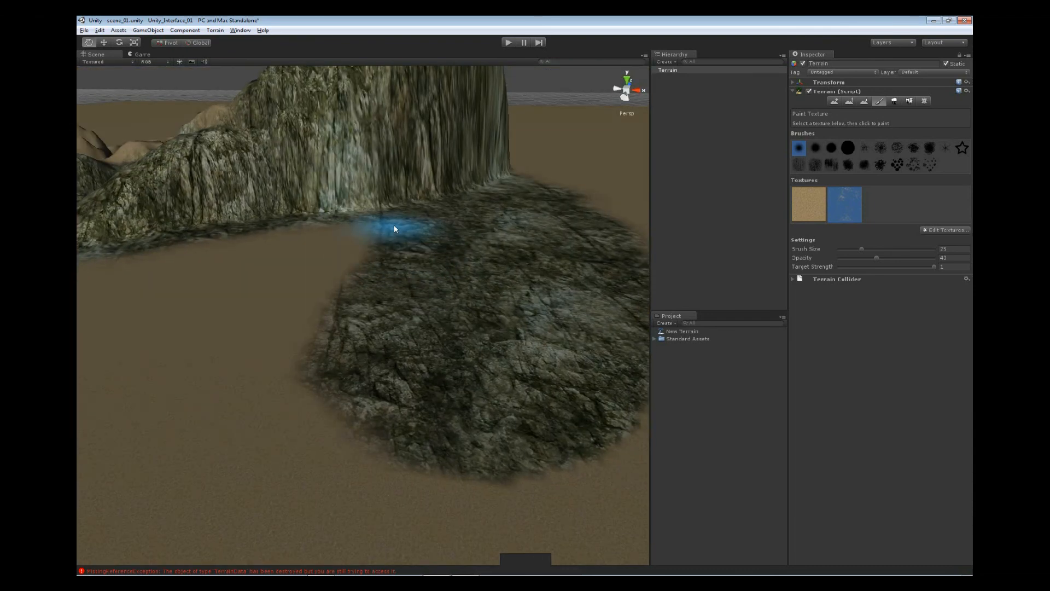
middle_click_drag(394, 225, 403, 247)
mouse_move(481, 252)
left_mouse_down("alt")
mouse_move(535, 244)
mouse_move(521, 248)
left_mouse_up("alt")
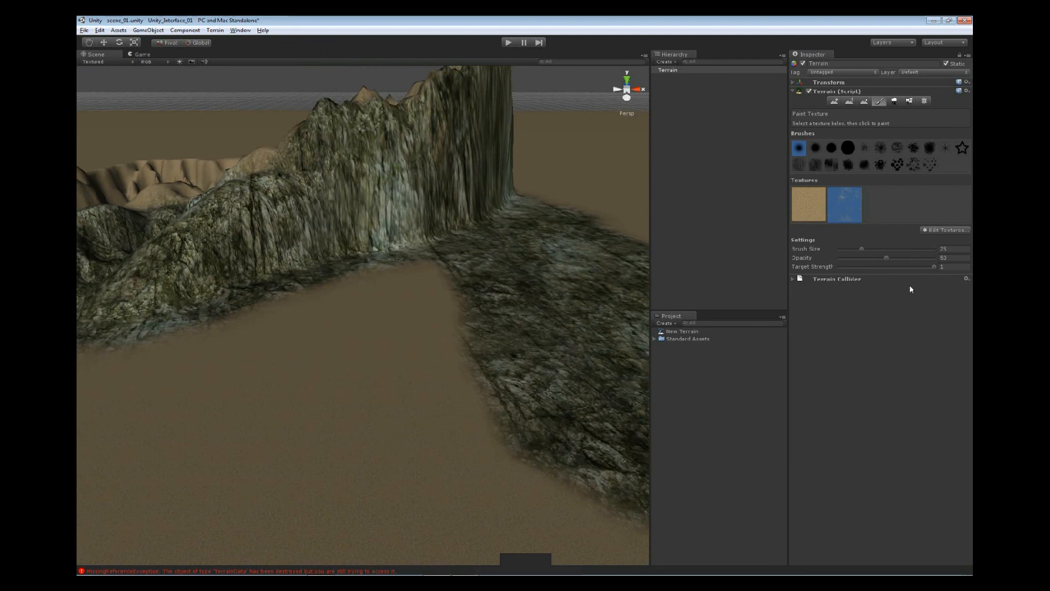
left_click_drag(332, 375, 390, 380, "alt")
scroll(389, 380, "down", 10)
mouse_move(391, 297)
left_mouse_down("alt")
mouse_move(426, 315)
mouse_move(339, 307)
mouse_move(440, 304)
mouse_move(474, 287)
mouse_move(435, 293)
mouse_move(433, 341)
mouse_move(335, 347)
mouse_move(359, 327)
mouse_move(398, 322)
mouse_move(416, 326)
mouse_move(407, 337)
mouse_move(316, 342)
mouse_move(410, 349)
mouse_move(341, 352)
mouse_move(374, 357)
mouse_move(493, 340)
mouse_move(489, 330)
mouse_move(391, 351)
left_mouse_up("alt")
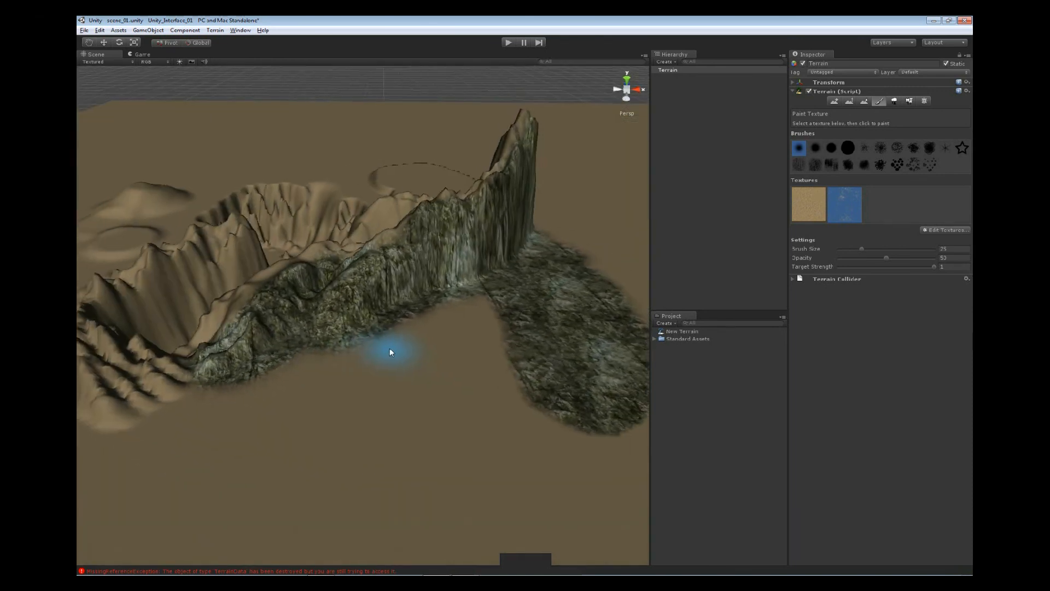